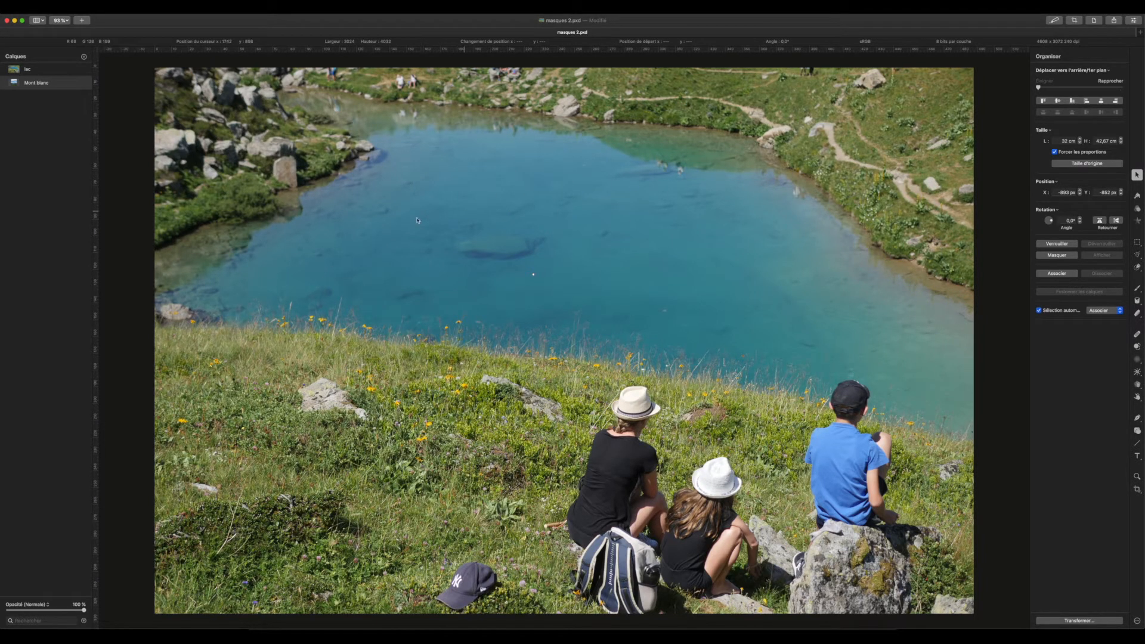
Hide the lac layer to view the Mont blanc photo beneath it, and show it again
click(84, 69)
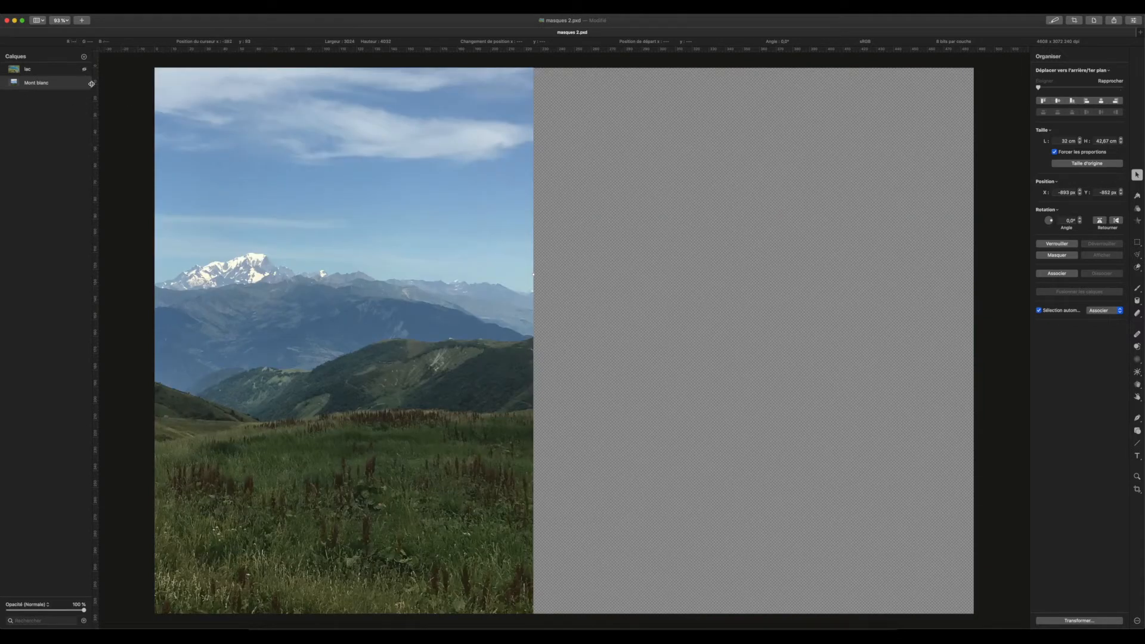
click(64, 71)
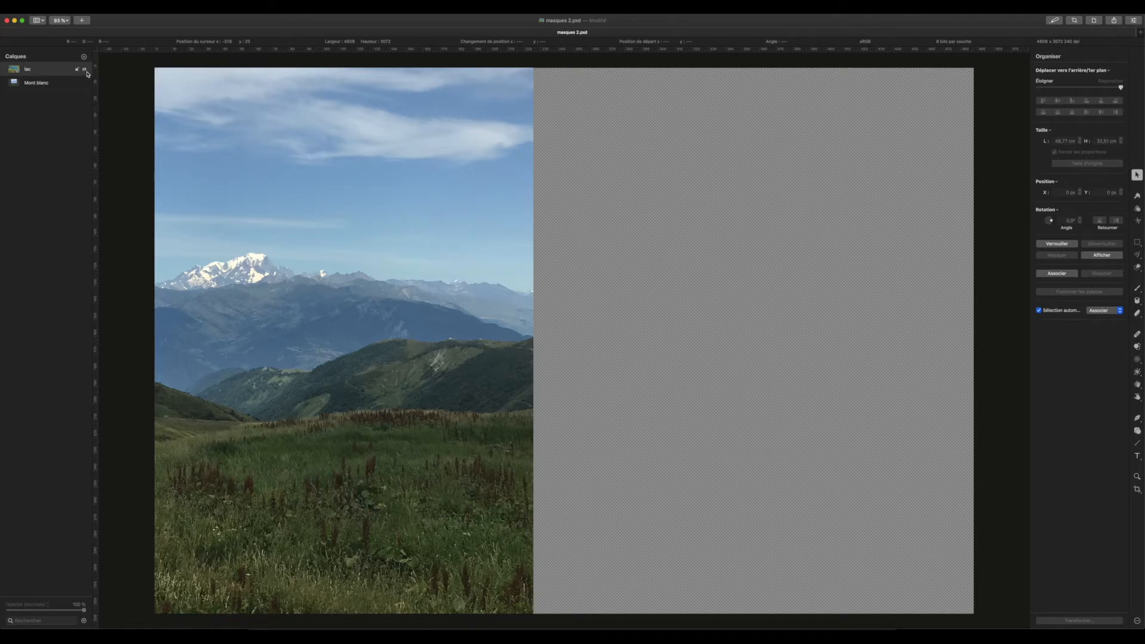
click(85, 69)
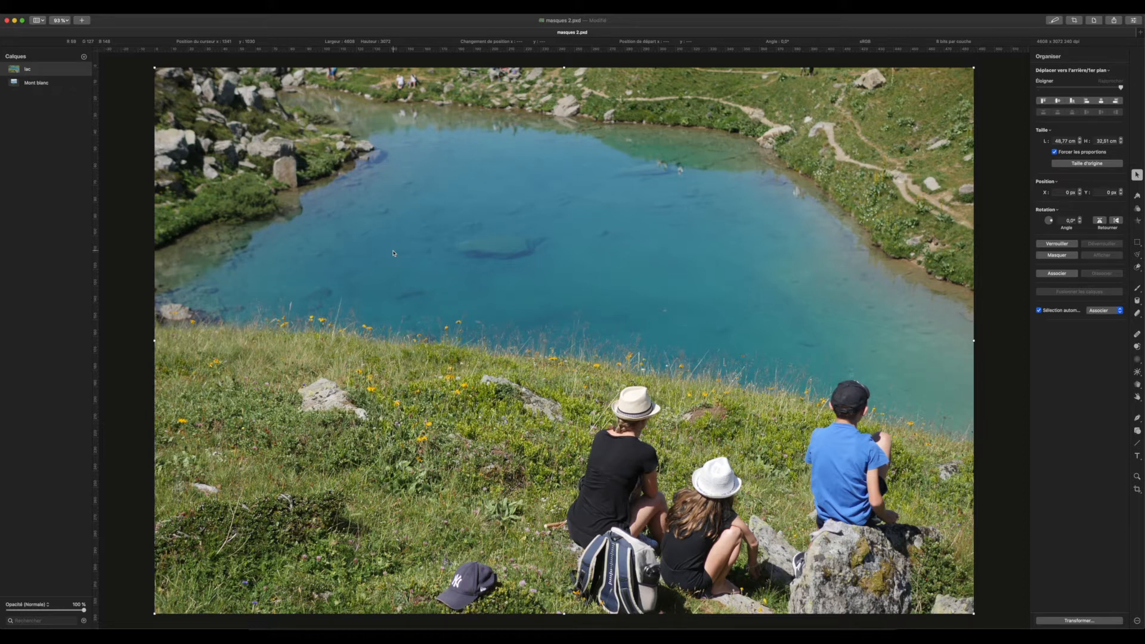
Lower the lac layer's opacity to about 32% and lock the layer
click(49, 85)
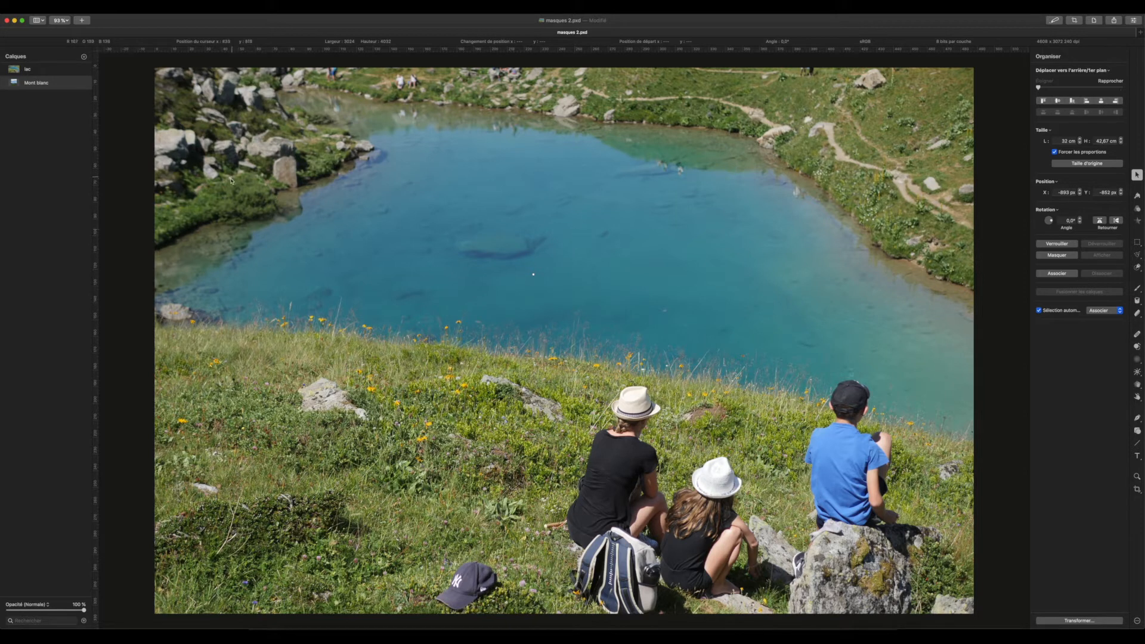
click(47, 71)
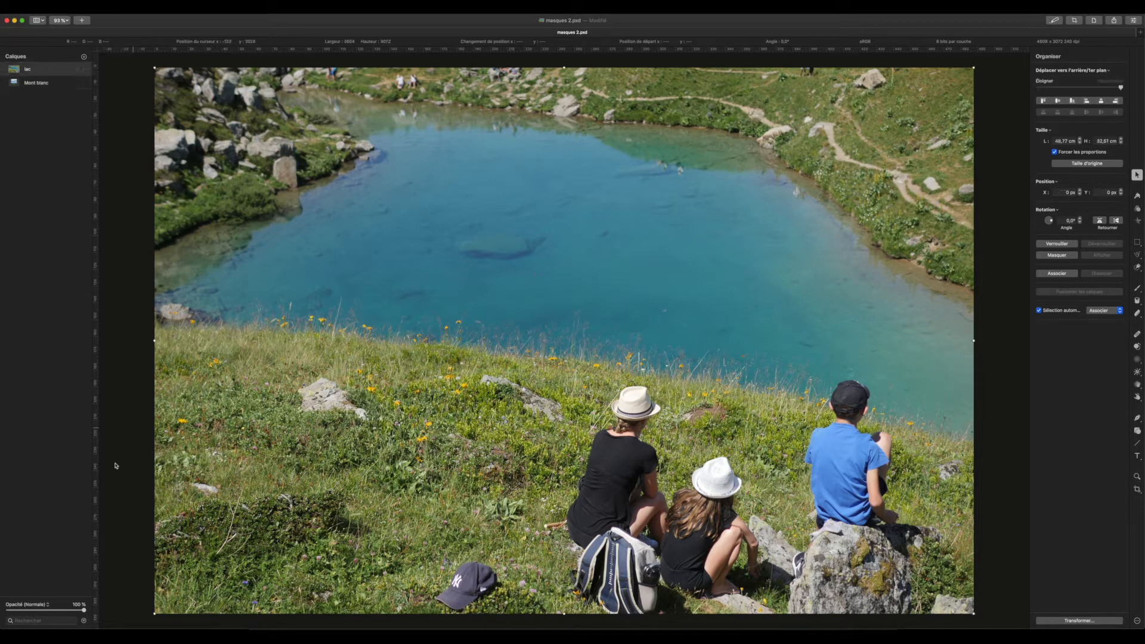
drag(83, 610, 31, 610)
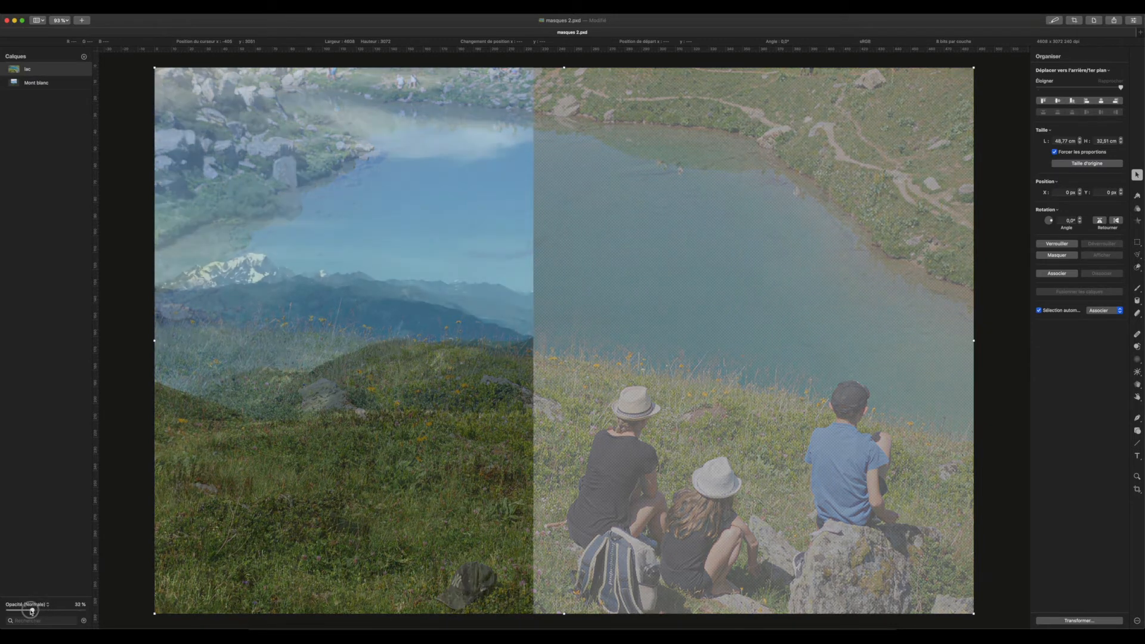
click(77, 69)
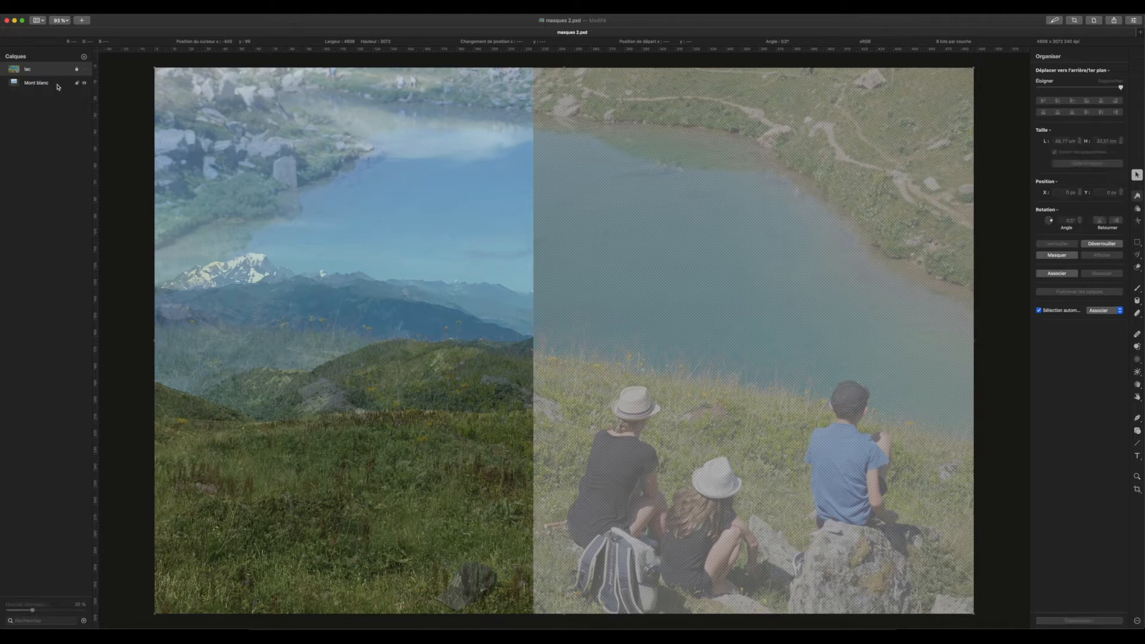
Move the Mont blanc layer to the right and enlarge it proportionally until it spans the full canvas width
click(40, 84)
drag(389, 221, 699, 209)
drag(847, 263, 973, 263)
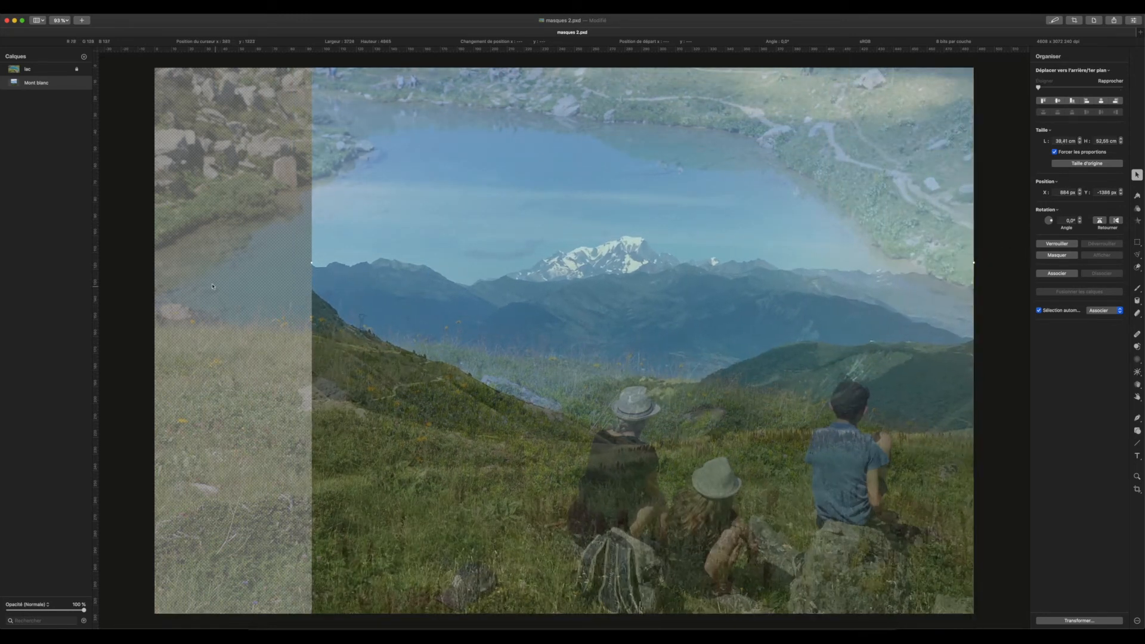
drag(312, 263, 154, 263)
Adjust the Mont blanc layer's vertical position to about -1917 px so the summit falls within the lake
mouse_move(492, 239)
mouse_down()
mouse_move(492, 215)
mouse_move(492, 235)
mouse_up()
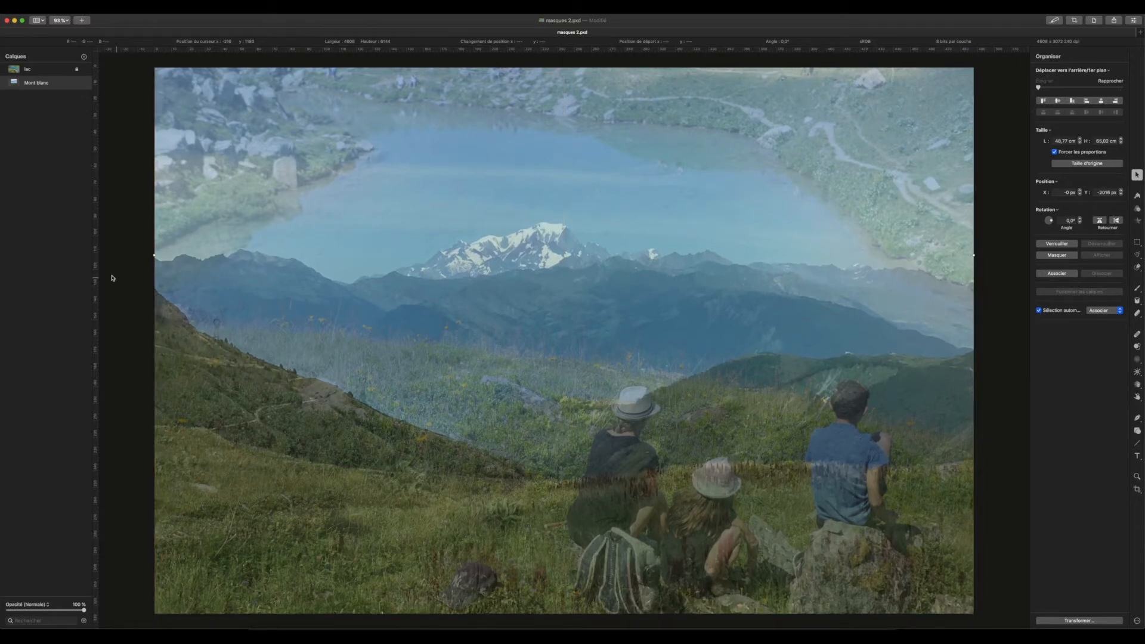
mouse_move(602, 268)
mouse_down()
mouse_move(599, 298)
mouse_move(600, 287)
mouse_up()
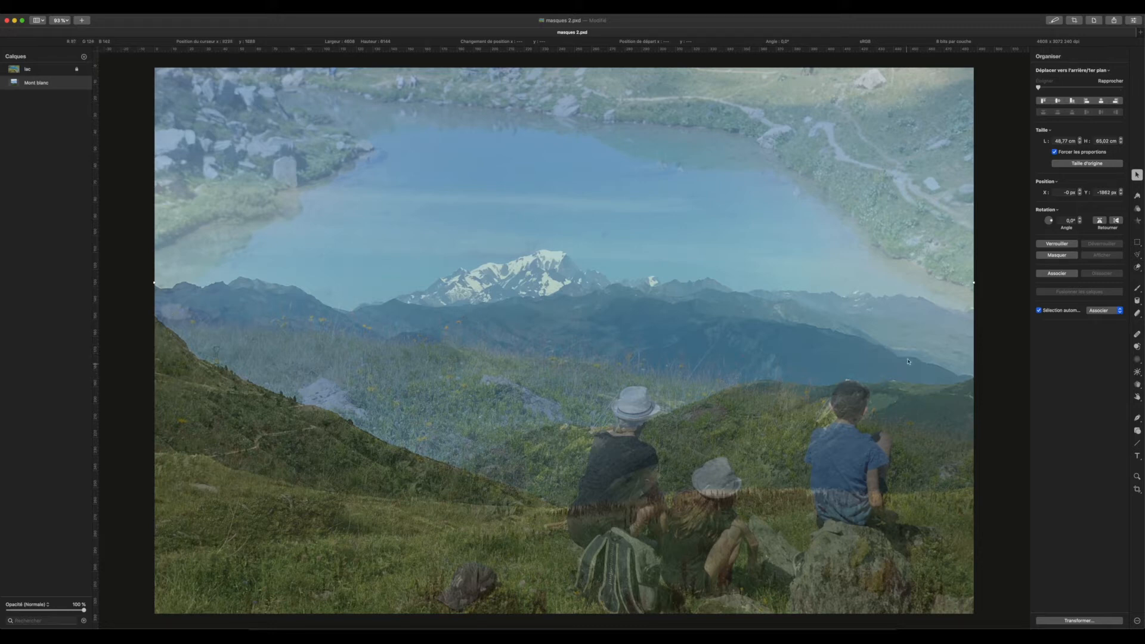
drag(491, 265, 446, 232)
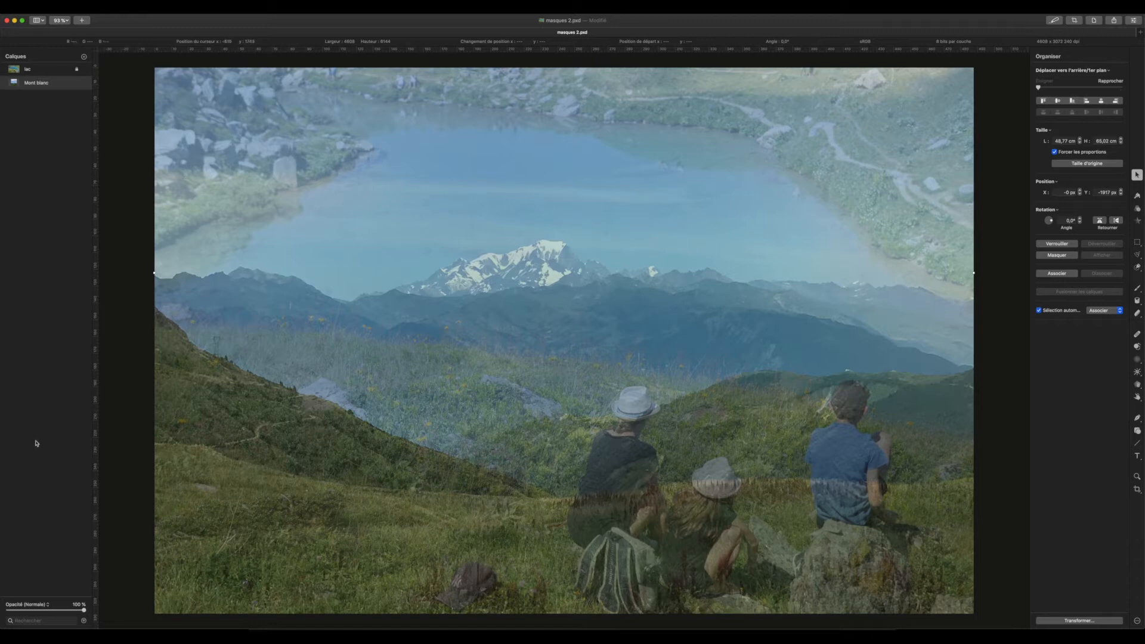
Unlock the lac layer and set its opacity to 100%
click(50, 70)
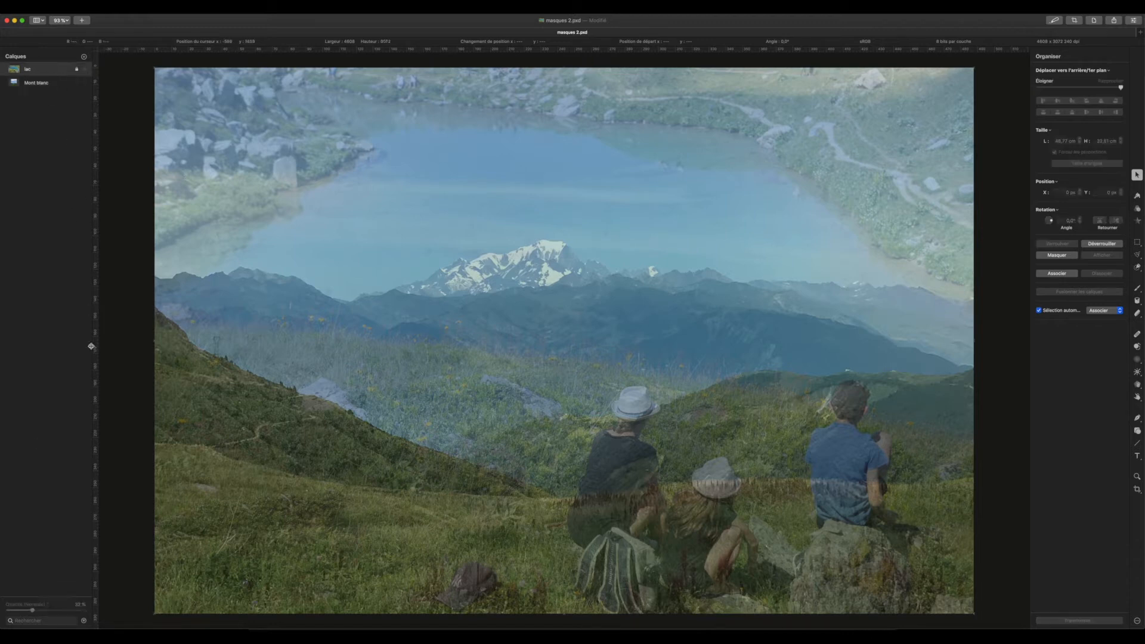
drag(33, 609, 58, 613)
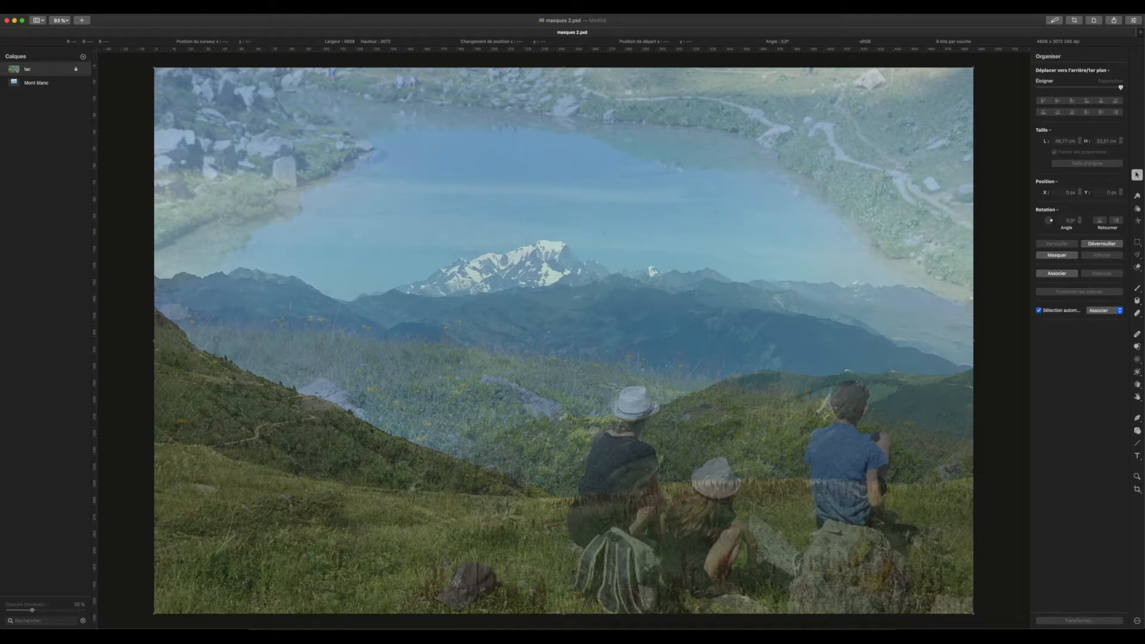
click(76, 69)
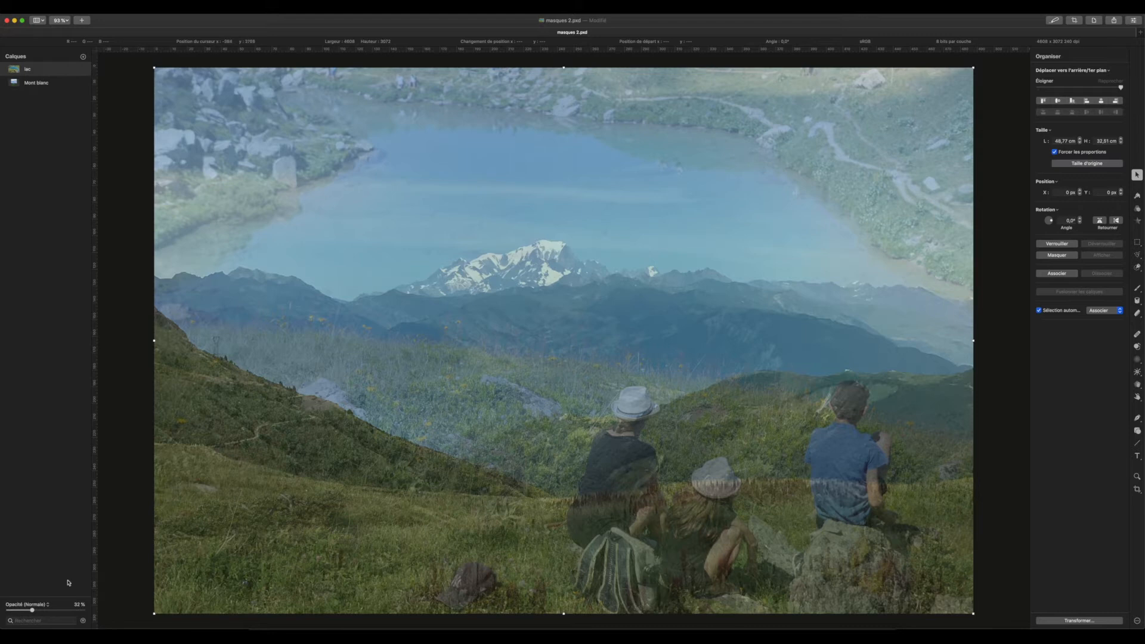
drag(31, 612, 89, 613)
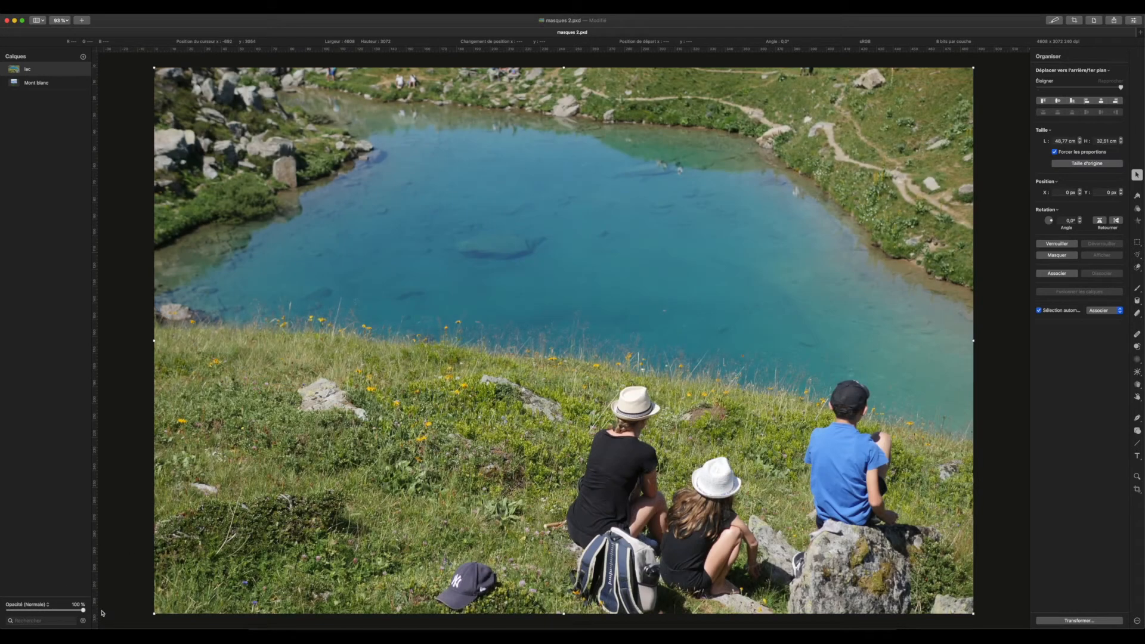
Add a white mask to the lac layer
right_click(45, 71)
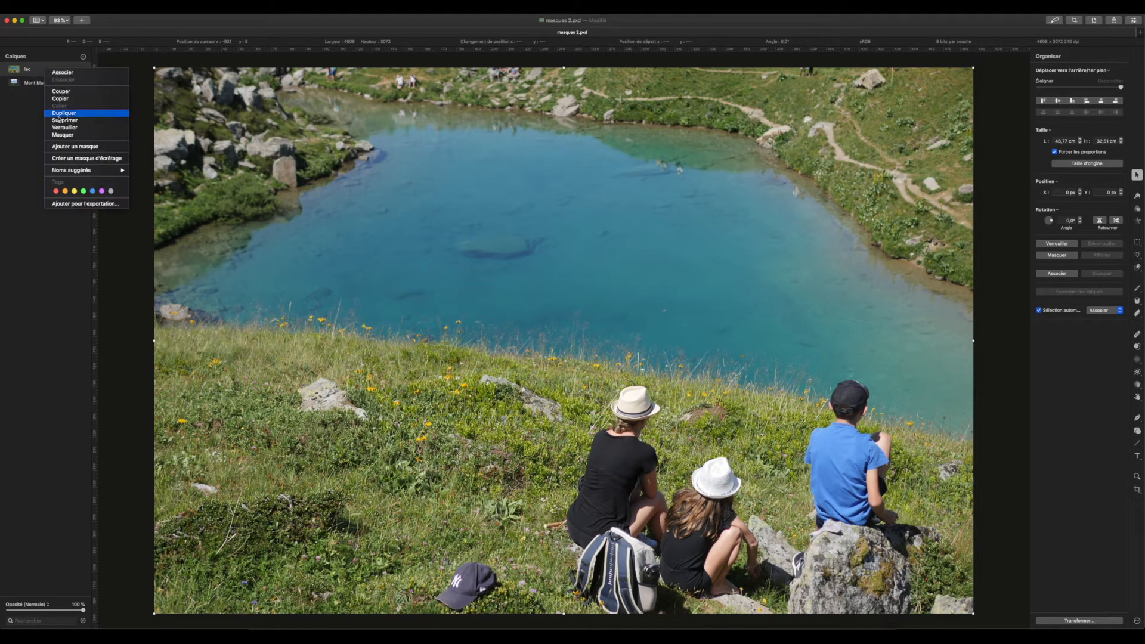
click(69, 147)
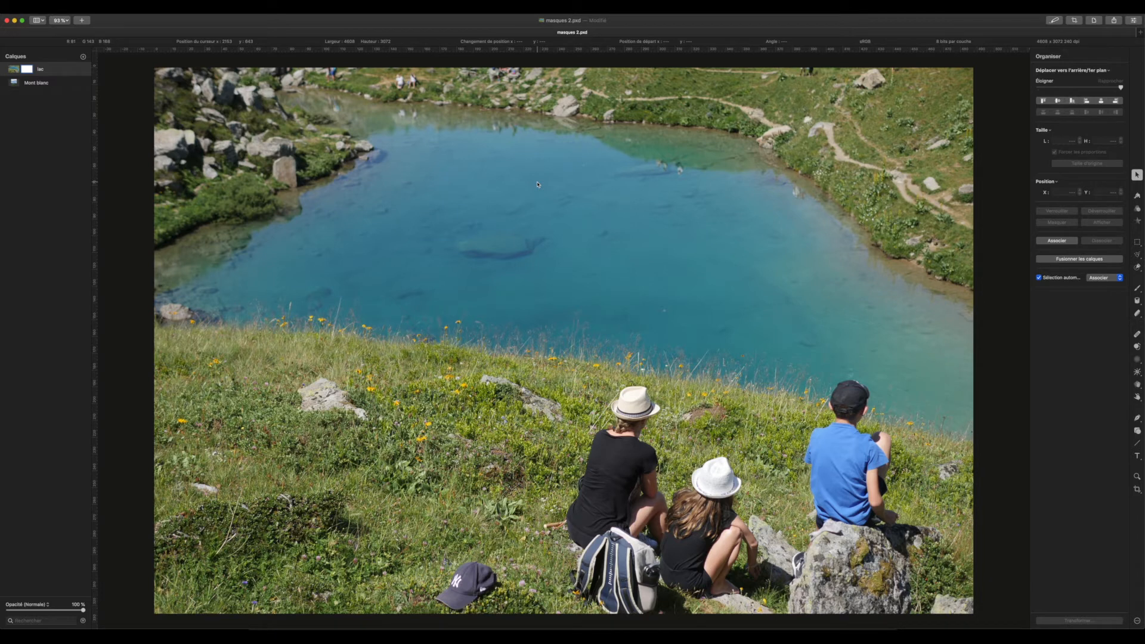
click(27, 69)
right_click(25, 70)
click(54, 119)
key(super+z)
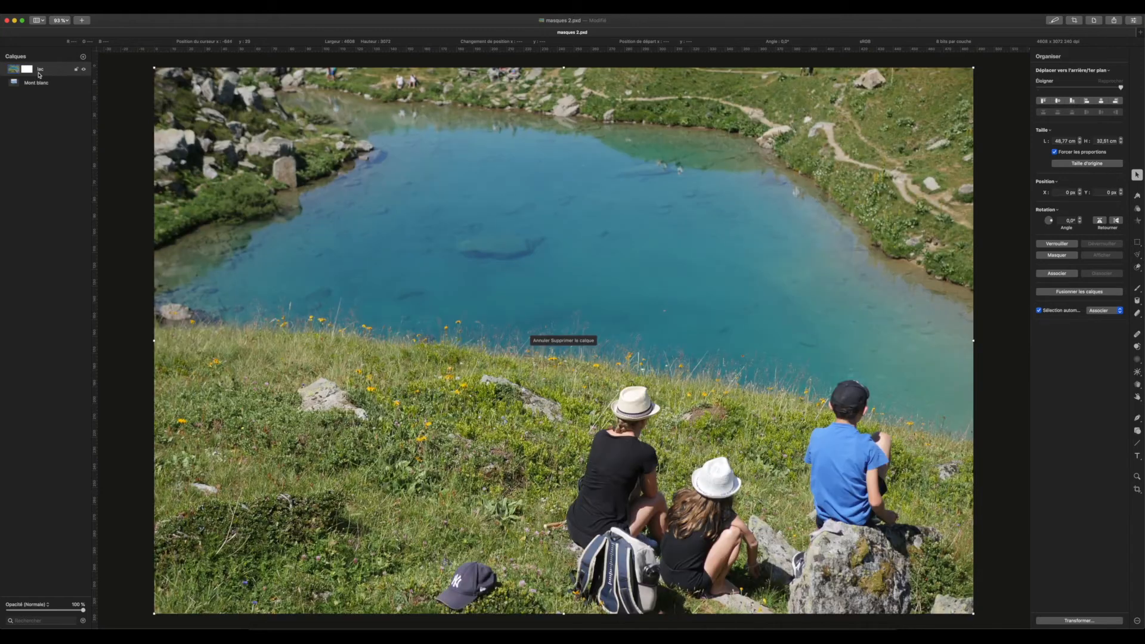
Replace the lac layer's white mask with a black mask that hides the whole layer
right_click(25, 70)
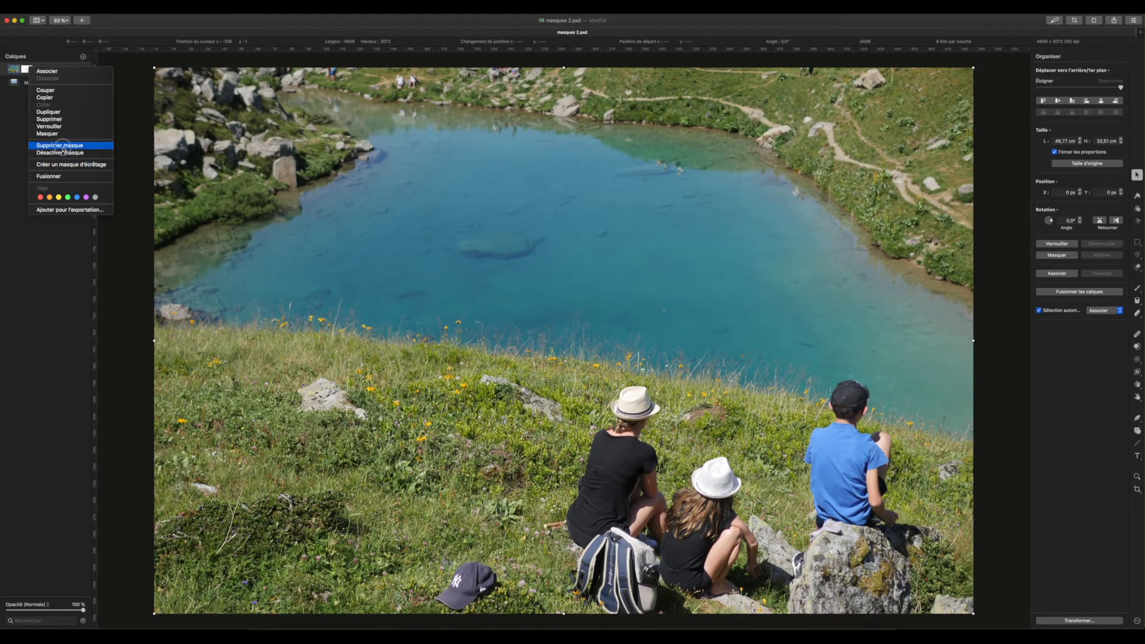
click(59, 145)
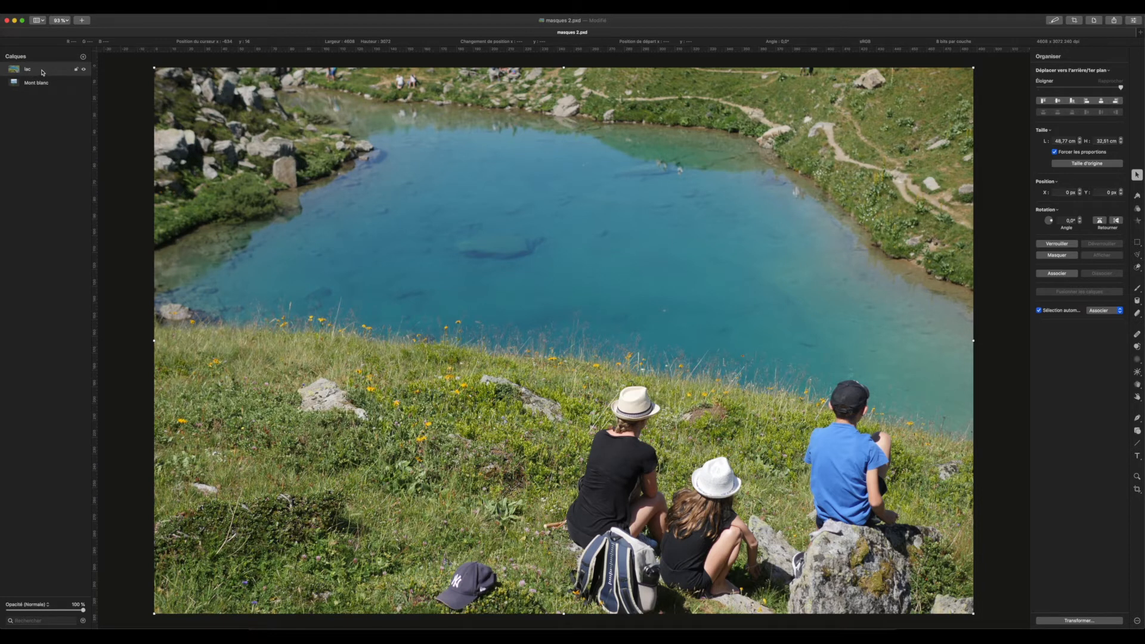
right_click(42, 71)
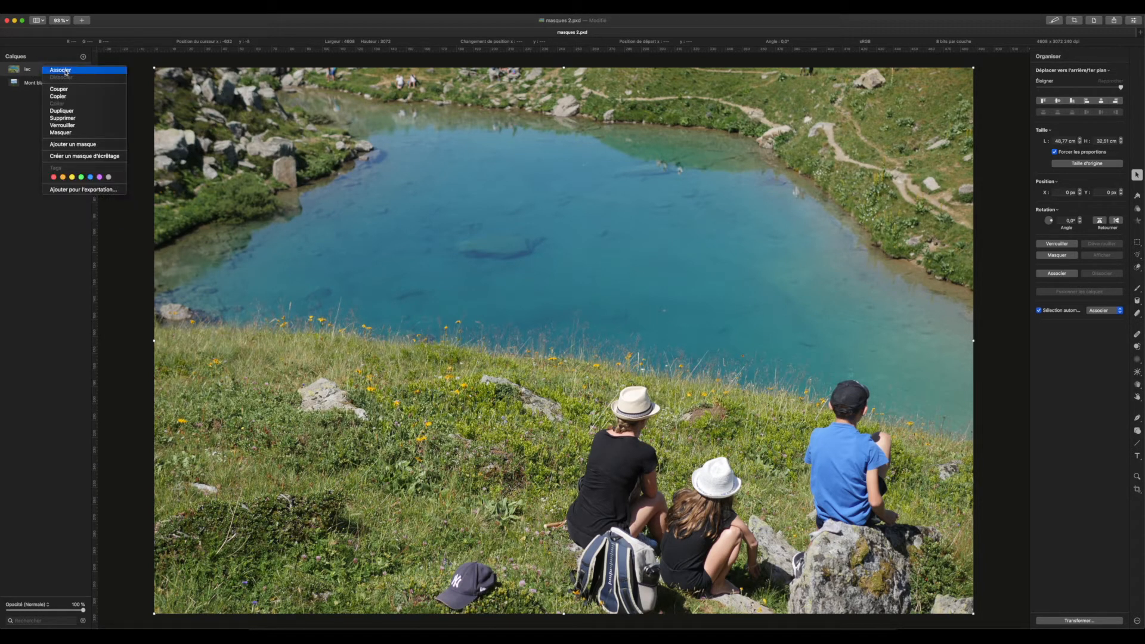
click(93, 146)
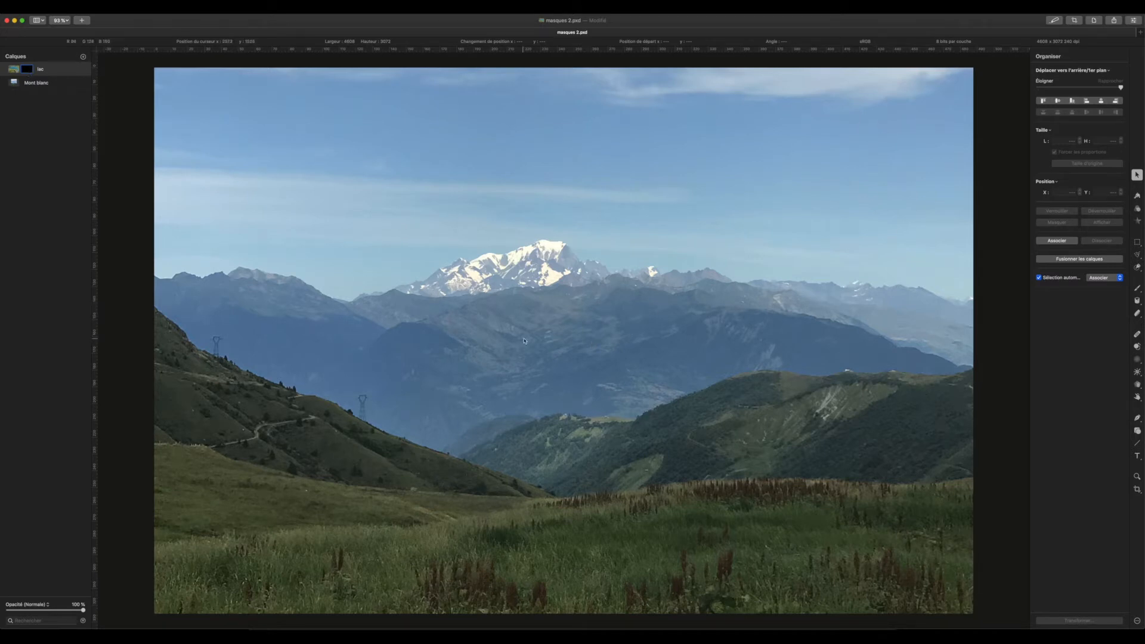
Try revealing parts of the lac layer by painting white on its black mask, and undo the stroke
click(1136, 288)
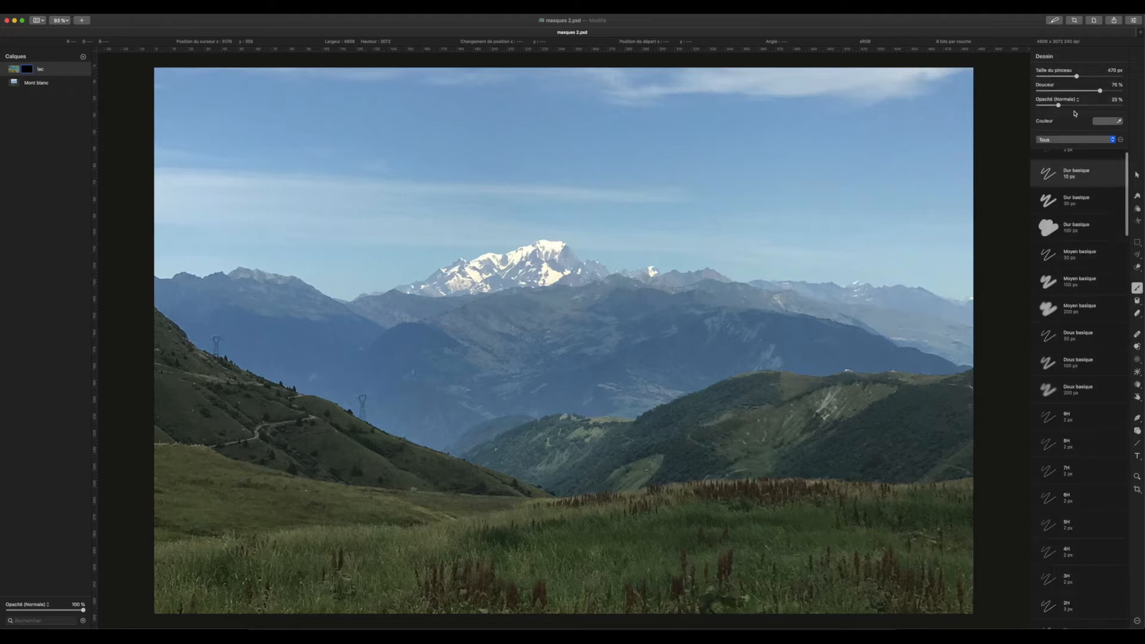
click(1095, 122)
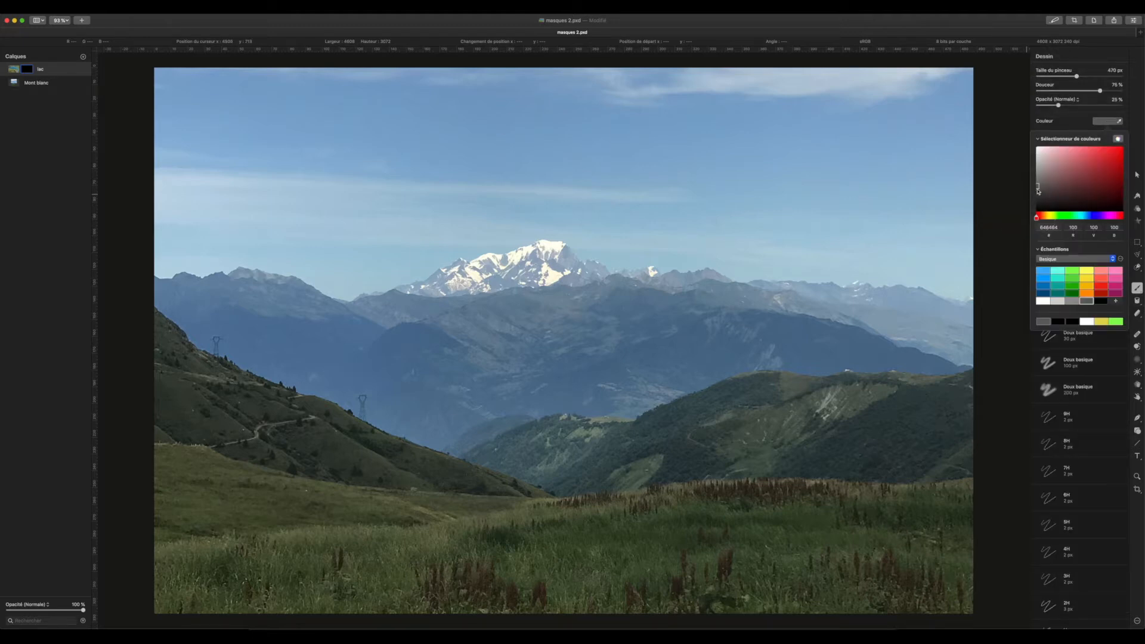
click(1040, 300)
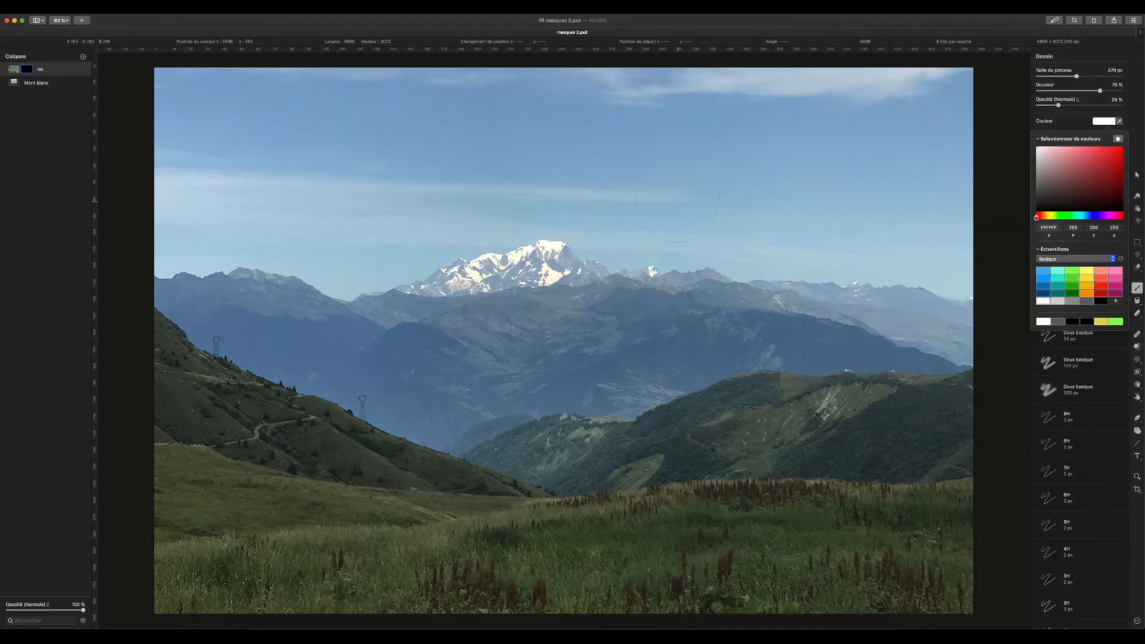
mouse_move(507, 273)
mouse_down()
mouse_move(594, 265)
mouse_move(678, 282)
mouse_move(533, 256)
mouse_move(483, 268)
mouse_move(387, 432)
mouse_move(550, 451)
mouse_move(390, 465)
mouse_move(537, 472)
mouse_move(319, 475)
mouse_move(631, 414)
mouse_move(636, 430)
mouse_move(665, 444)
mouse_move(636, 443)
mouse_move(567, 504)
mouse_up()
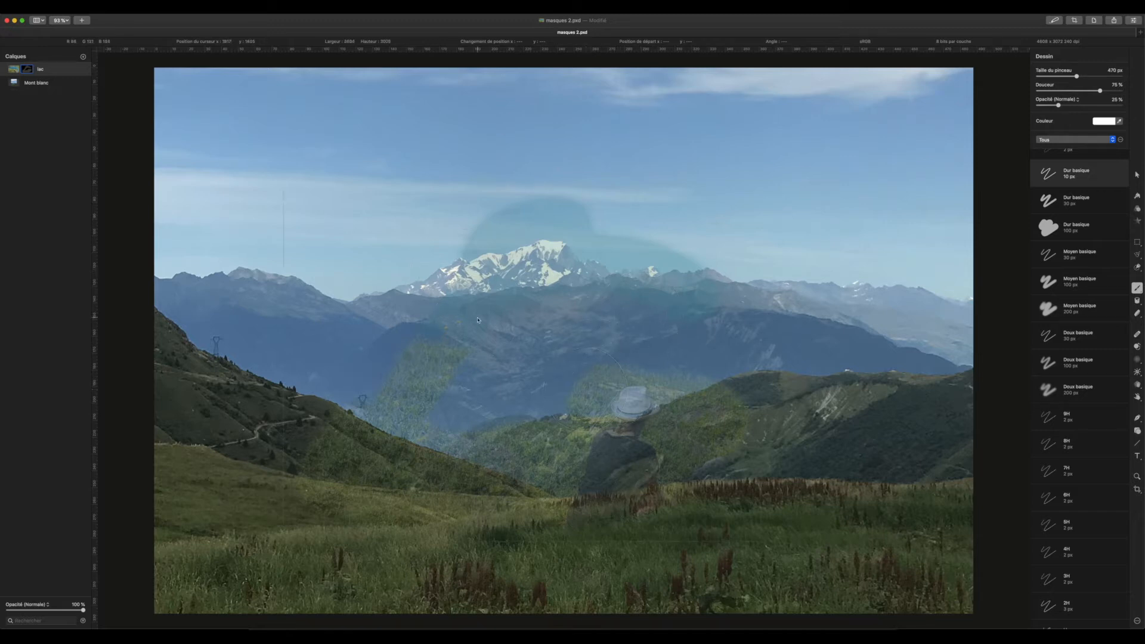
key(super+z)
Delete the lac layer's black mask and add a white mask that keeps the whole layer visible
click(25, 70)
right_click(25, 70)
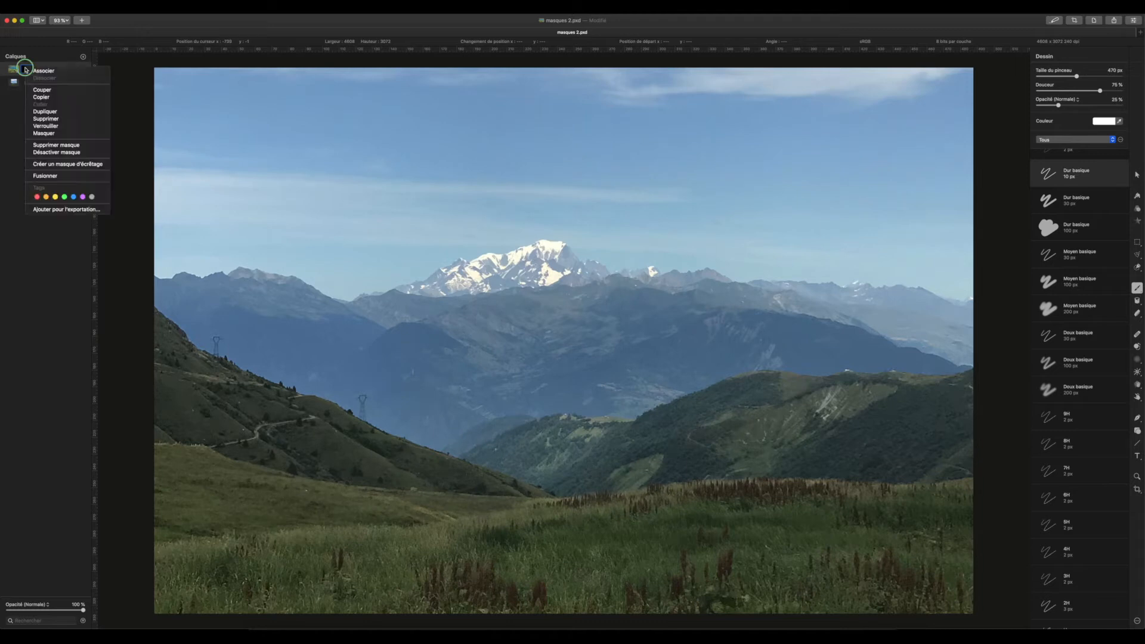
click(63, 146)
right_click(35, 68)
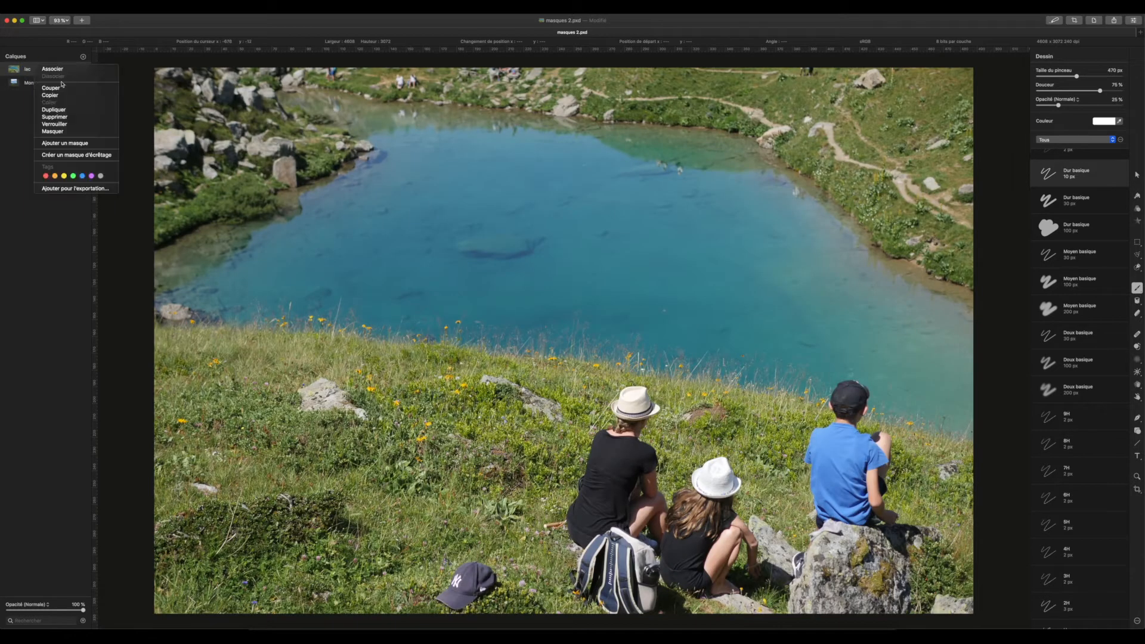
click(74, 145)
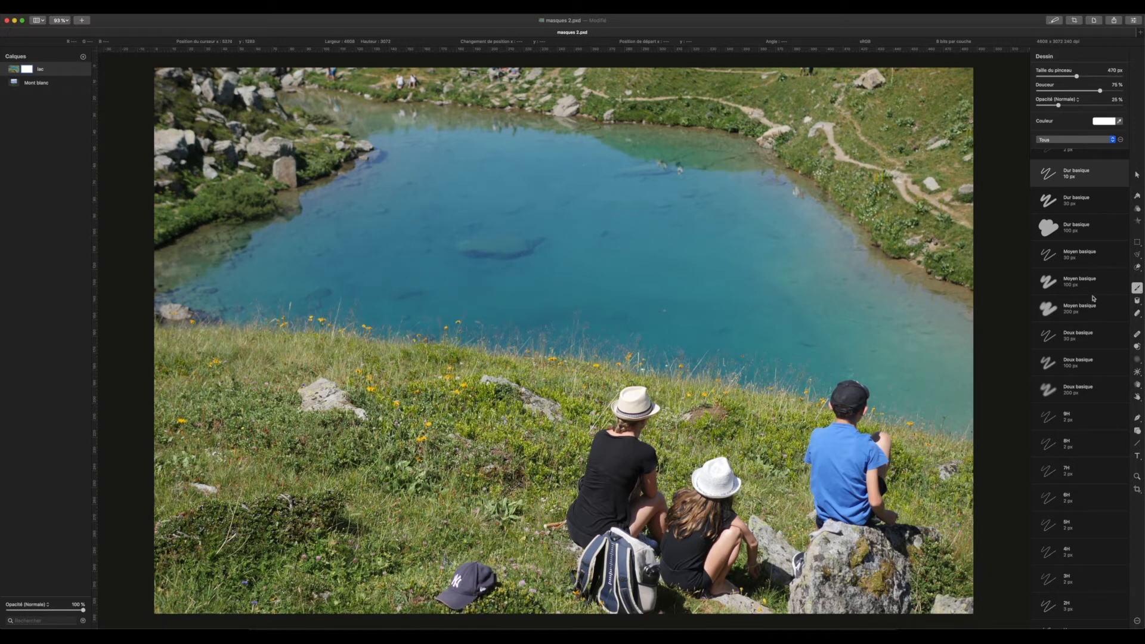
Paint on the lac layer's mask with a black 492 px brush over the lake's centre to reveal the summit faintly
click(12, 70)
drag(1077, 76, 1079, 76)
click(1103, 123)
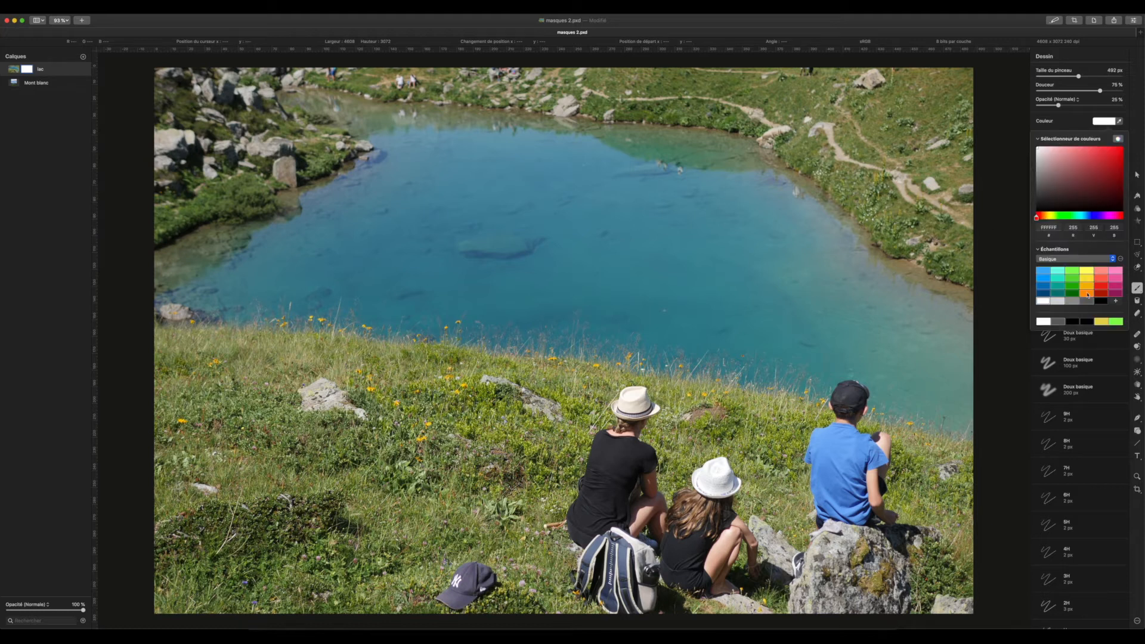
click(1073, 322)
mouse_move(459, 230)
mouse_down()
mouse_move(512, 227)
mouse_move(465, 244)
mouse_move(536, 256)
mouse_move(196, 256)
mouse_move(173, 269)
mouse_move(239, 256)
mouse_move(263, 222)
mouse_move(316, 216)
mouse_move(403, 169)
mouse_up()
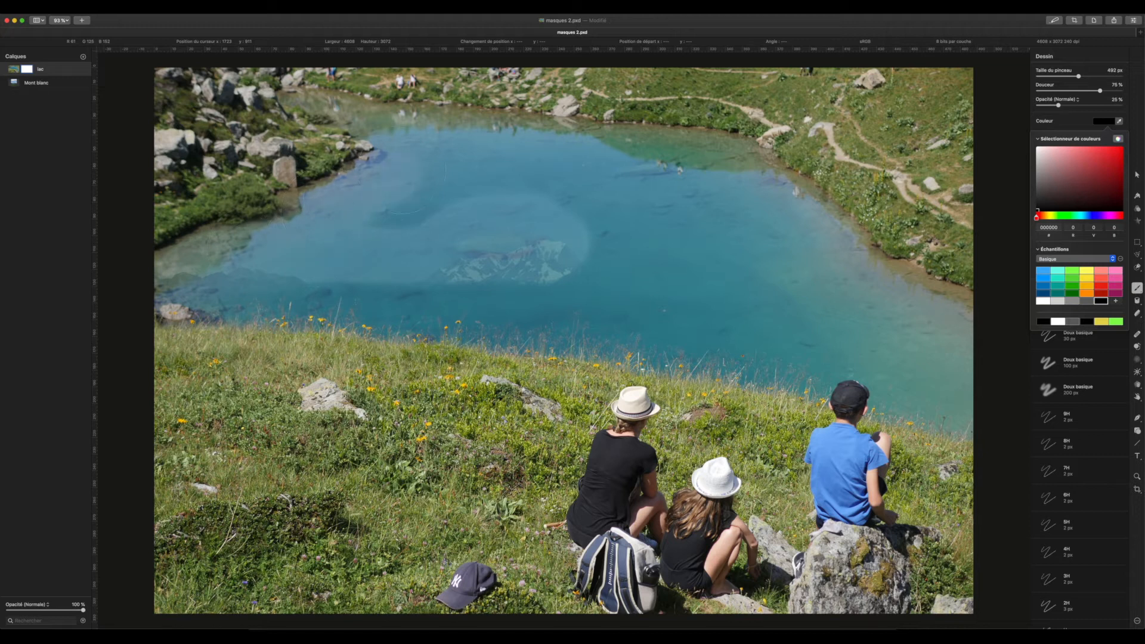
Extend the black painting on the lac mask across the rest of the lake to blend in the mountain range evenly
mouse_move(465, 148)
mouse_down()
mouse_move(686, 191)
mouse_move(787, 239)
mouse_move(769, 250)
mouse_move(856, 263)
mouse_move(945, 332)
mouse_move(957, 397)
mouse_move(888, 401)
mouse_move(948, 410)
mouse_move(902, 392)
mouse_move(844, 344)
mouse_up()
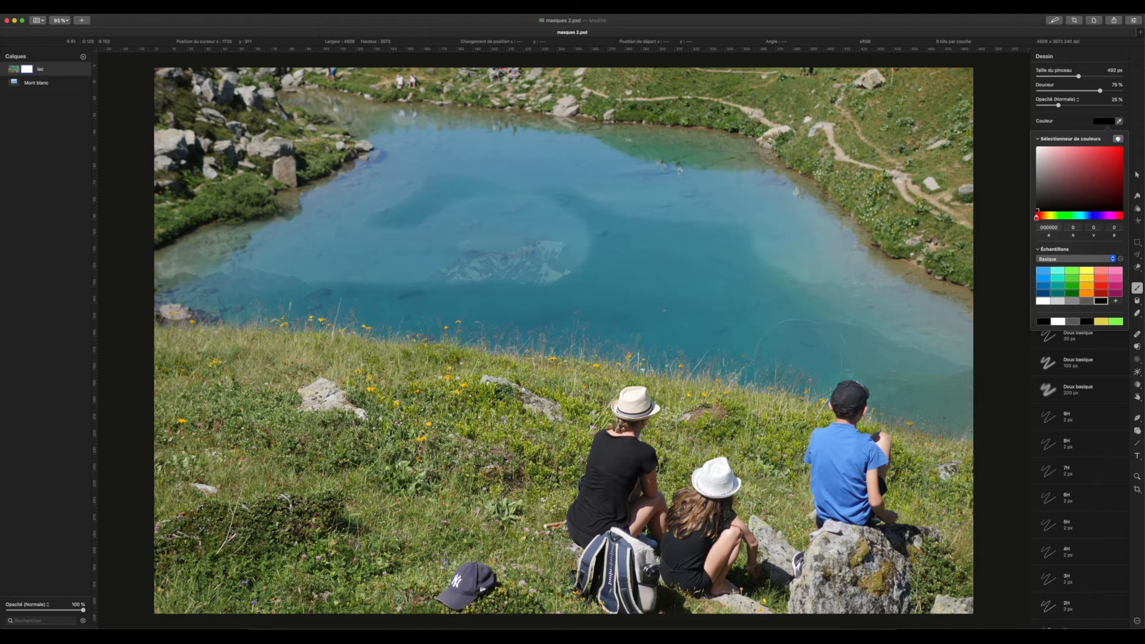
mouse_move(923, 364)
mouse_down()
mouse_move(840, 322)
mouse_move(769, 309)
mouse_move(686, 341)
mouse_up()
drag(533, 310, 380, 291)
drag(641, 325, 254, 296)
mouse_move(570, 268)
mouse_down()
mouse_move(623, 254)
mouse_move(718, 279)
mouse_move(642, 300)
mouse_up()
mouse_move(534, 237)
mouse_down()
mouse_move(721, 239)
mouse_move(477, 197)
mouse_move(407, 208)
mouse_up()
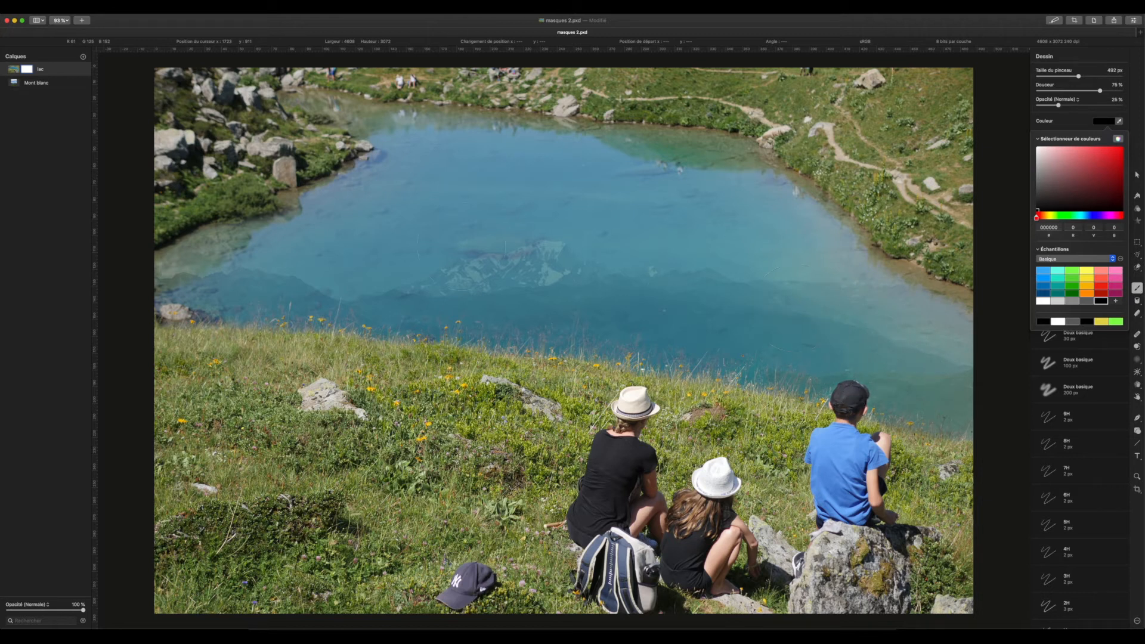
Paint black again on the lac mask over the snowy summit to make its reflection stronger
click(360, 257)
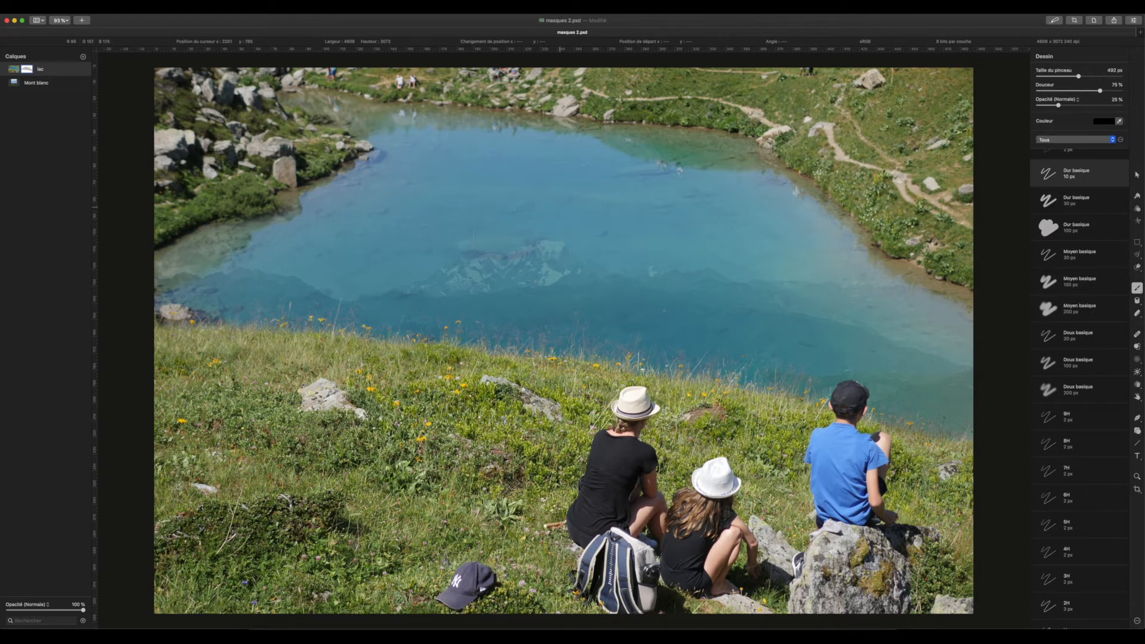
drag(506, 267, 559, 261)
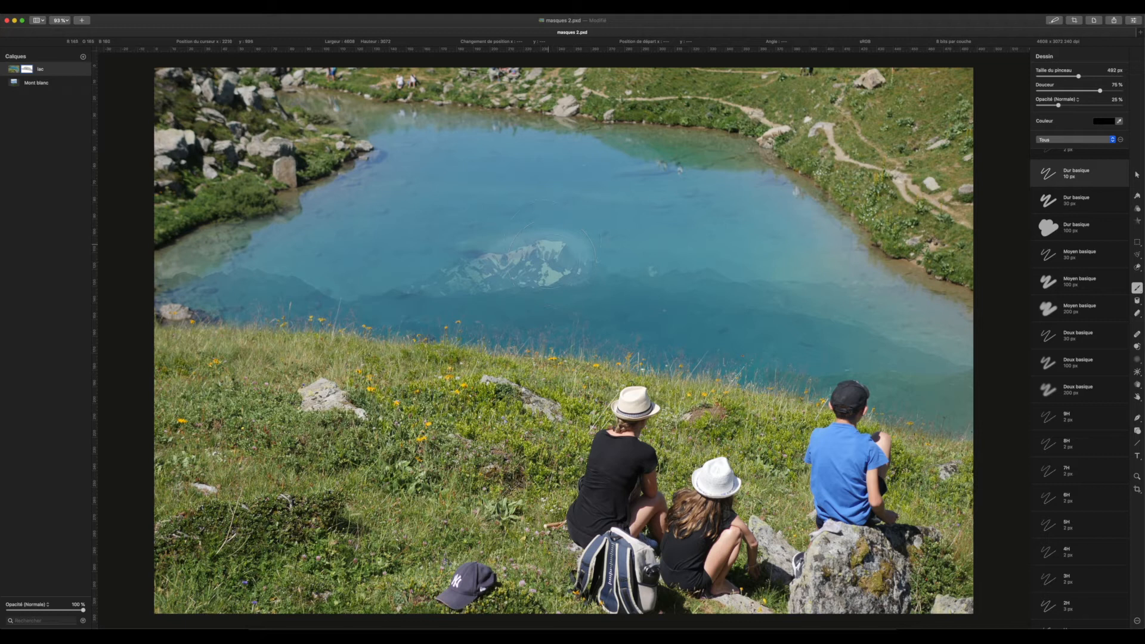
Paint over the summit on the lac layer's mask to soften the bright halo around its reflection
drag(549, 246, 546, 269)
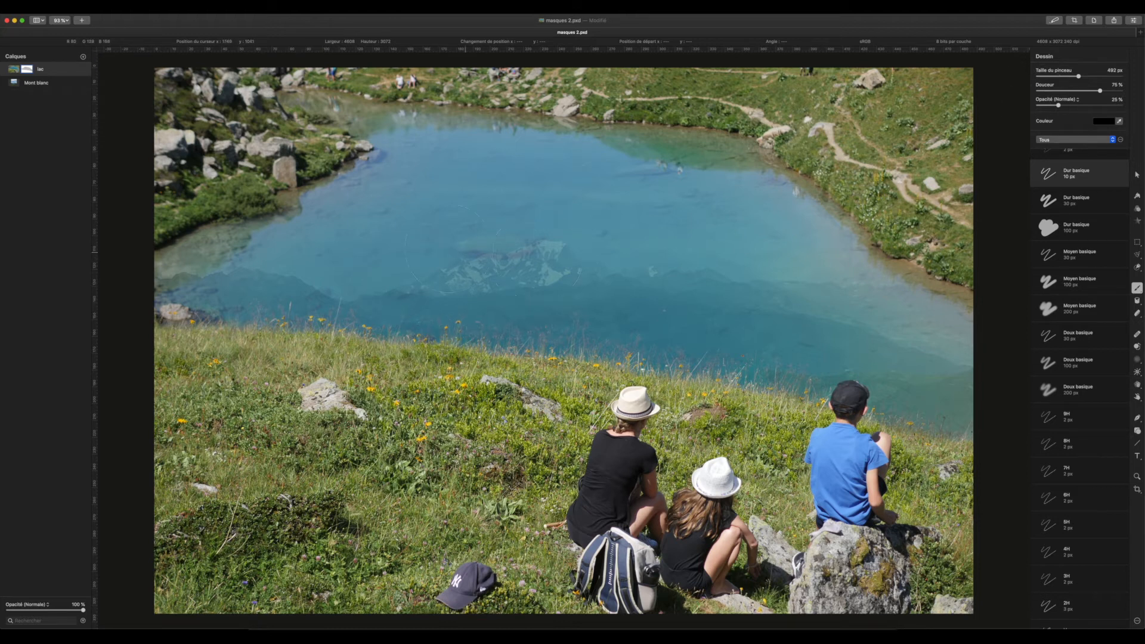
Disable the lac layer's mask and enable it again to compare the lake with and without the reflection
right_click(27, 71)
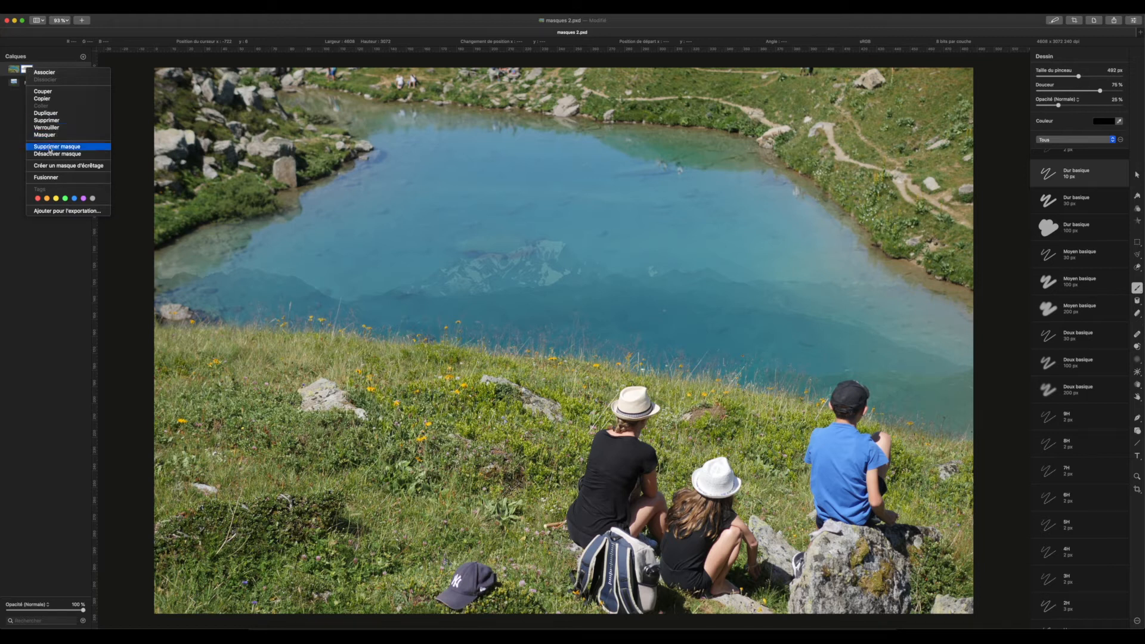
click(49, 153)
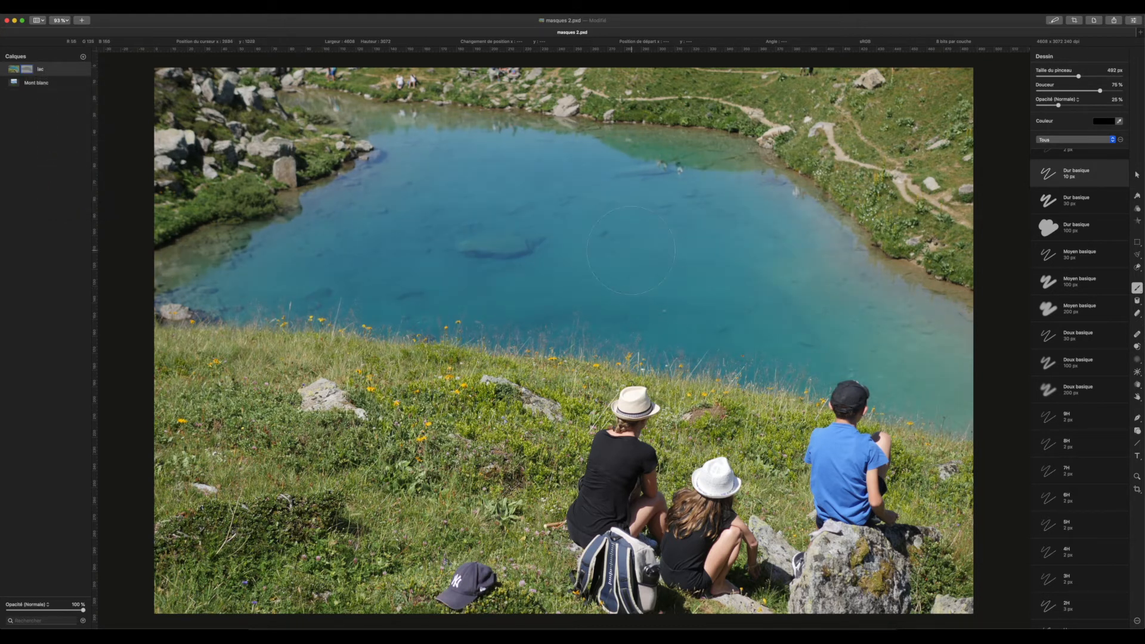
right_click(29, 71)
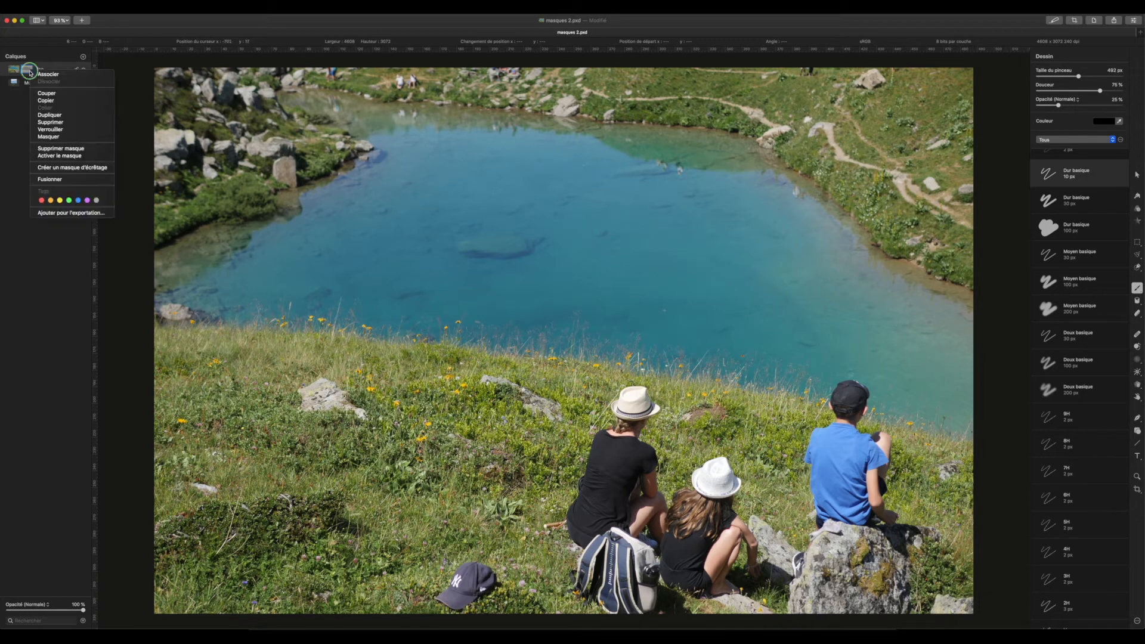
click(66, 155)
right_click(28, 71)
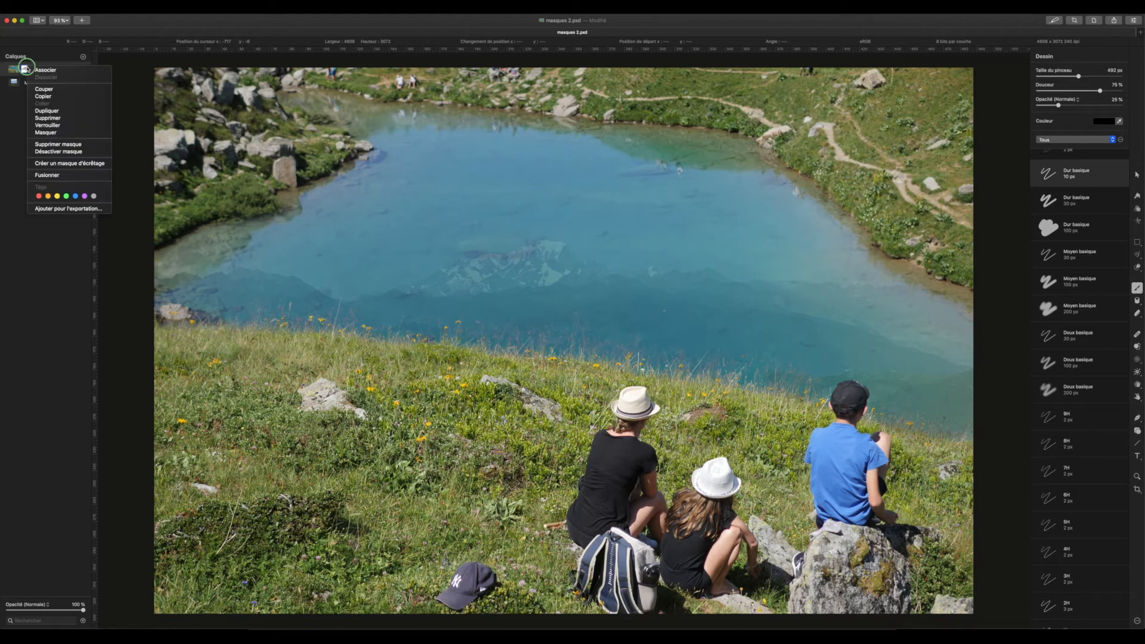
click(376, 171)
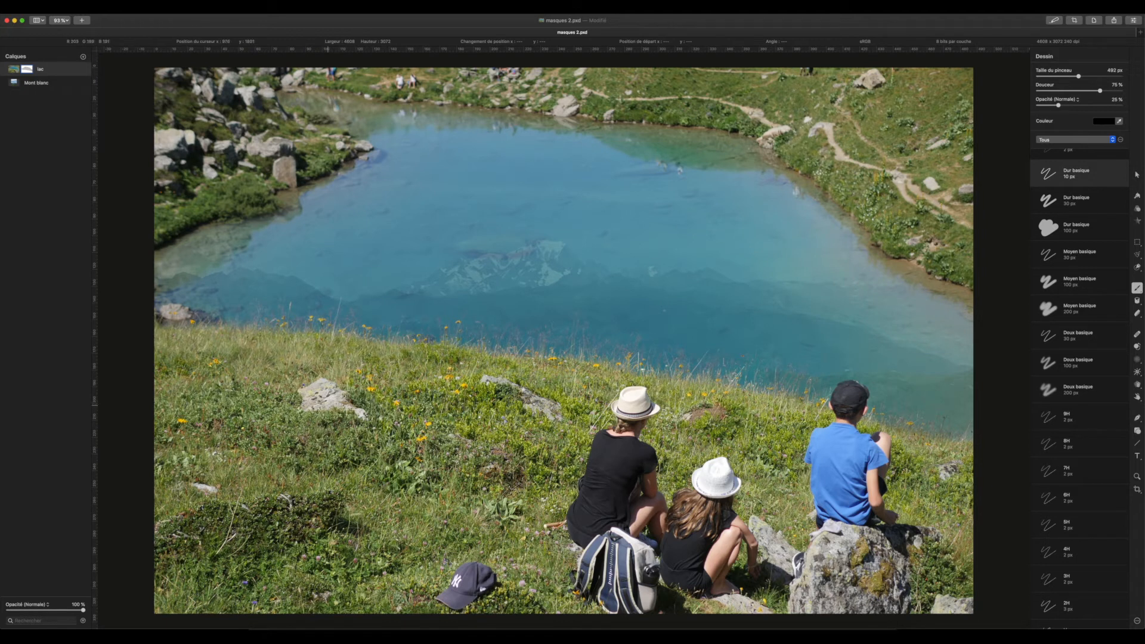
Invert the lac layer's mask to swap its hidden and visible areas, and invert it back
click(28, 70)
key(super+i)
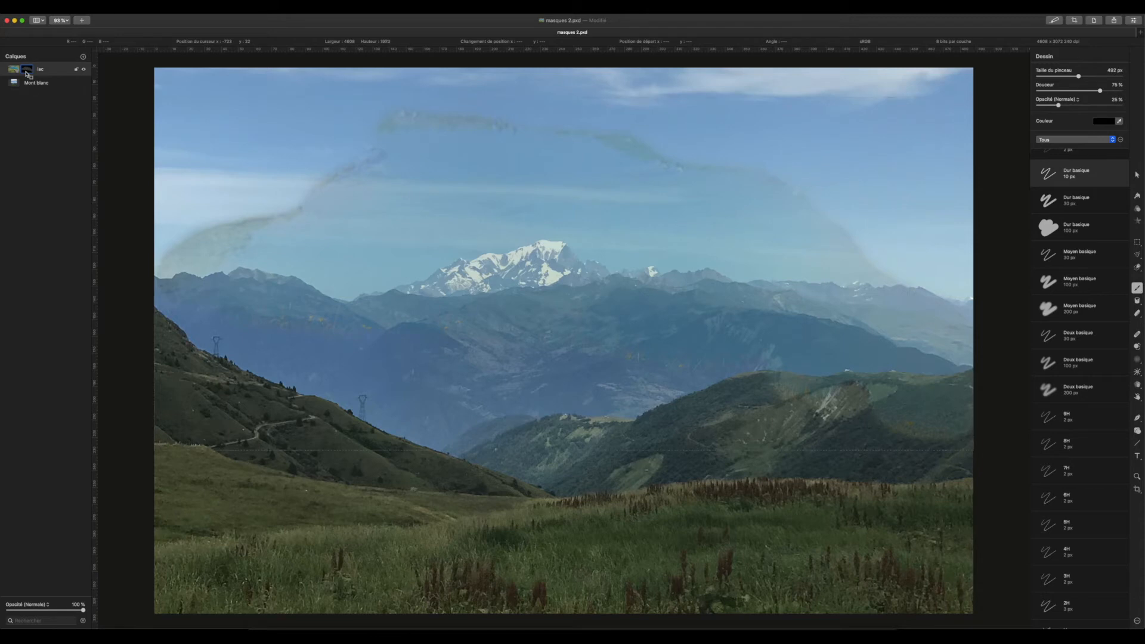
key(super+i)
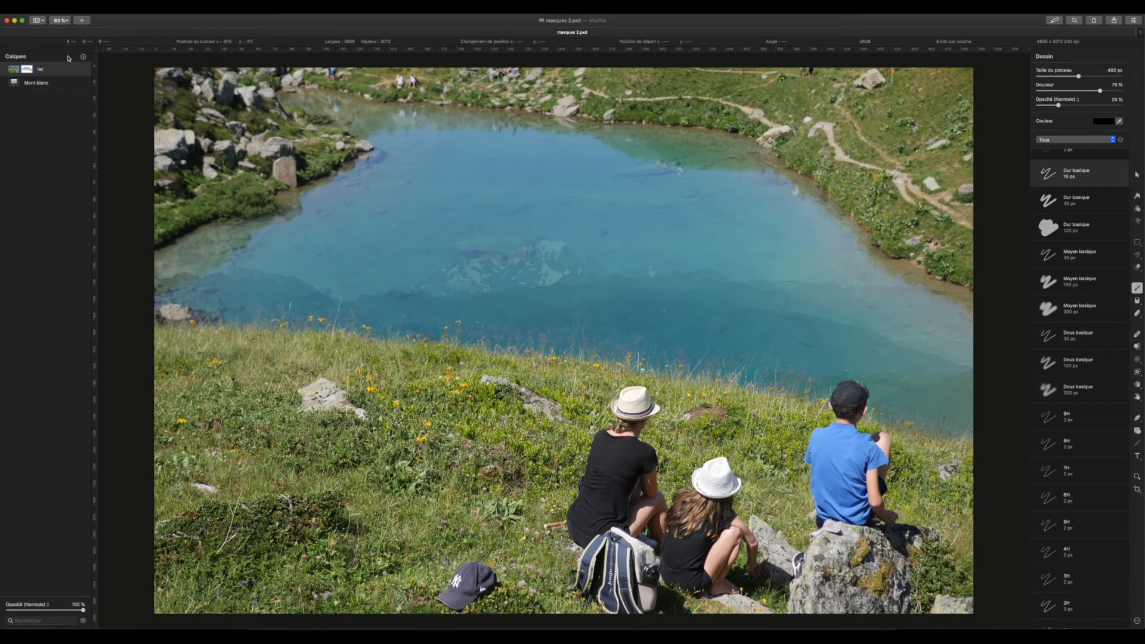
Delete the lac layer's mask and set the layer's opacity to 50%
right_click(29, 72)
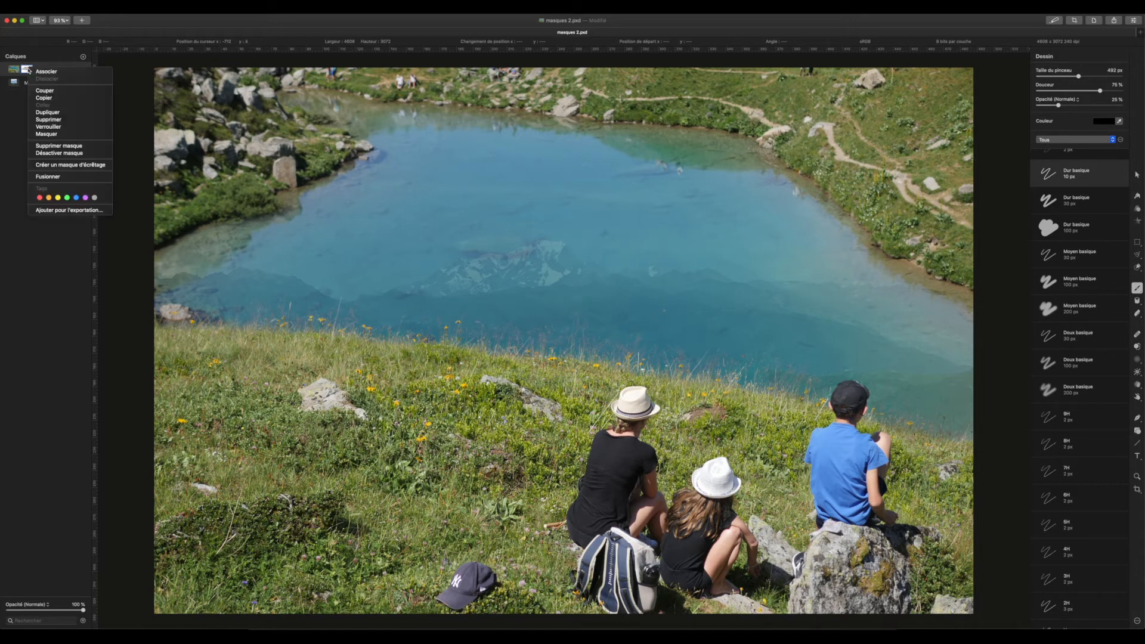
click(84, 145)
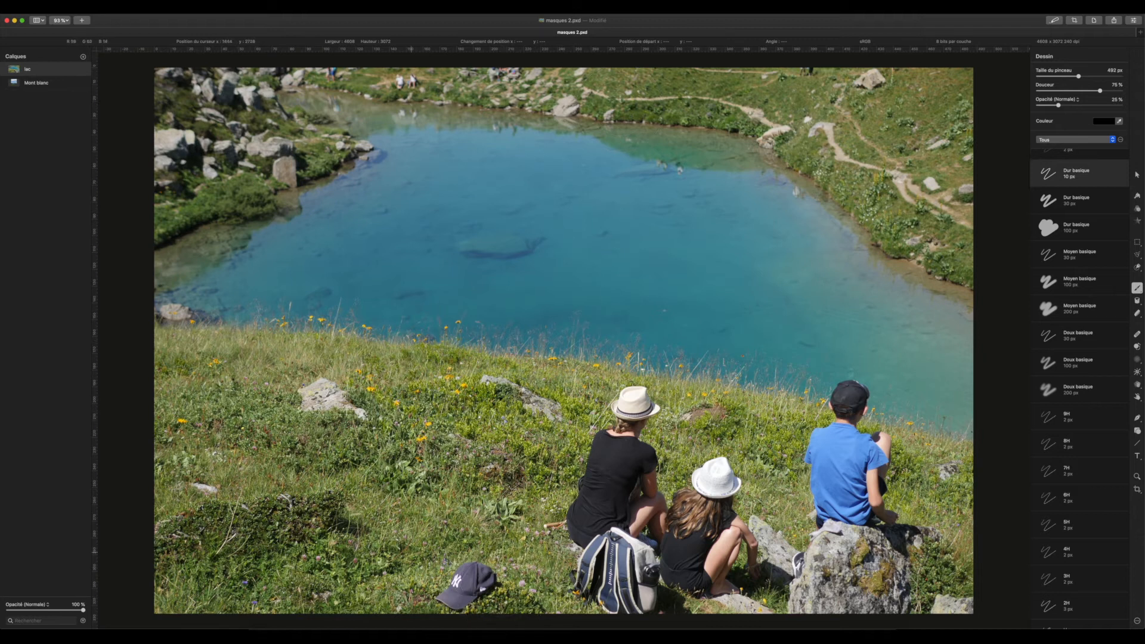
mouse_move(84, 71)
drag(83, 611, 46, 611)
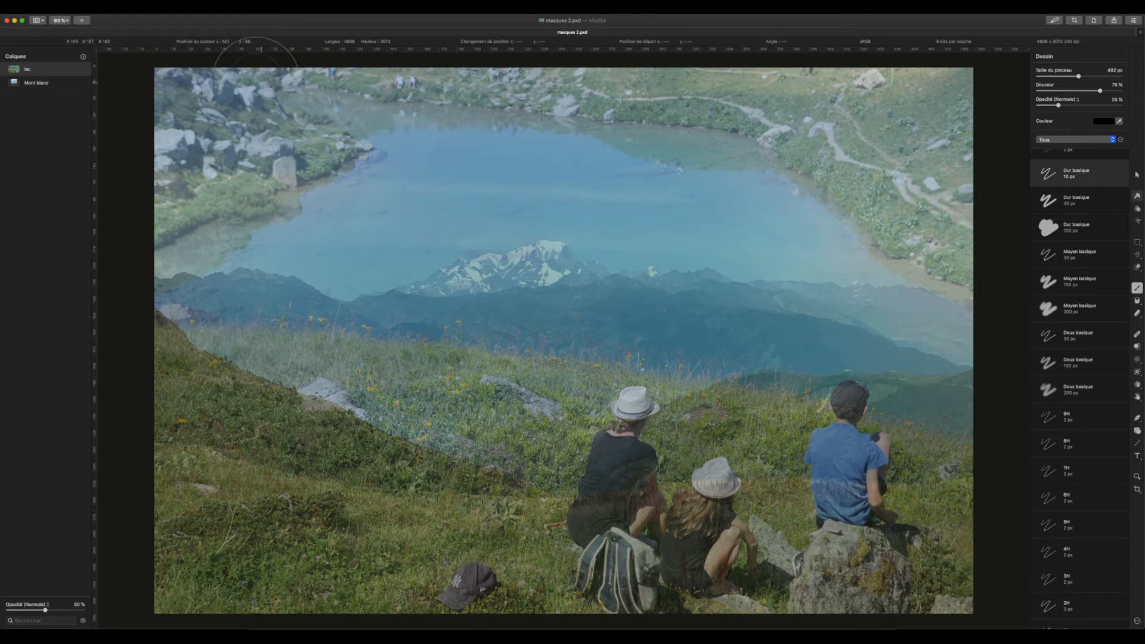
Lock the lac layer and move the Mont blanc photo slightly upward beneath it
click(76, 69)
click(57, 84)
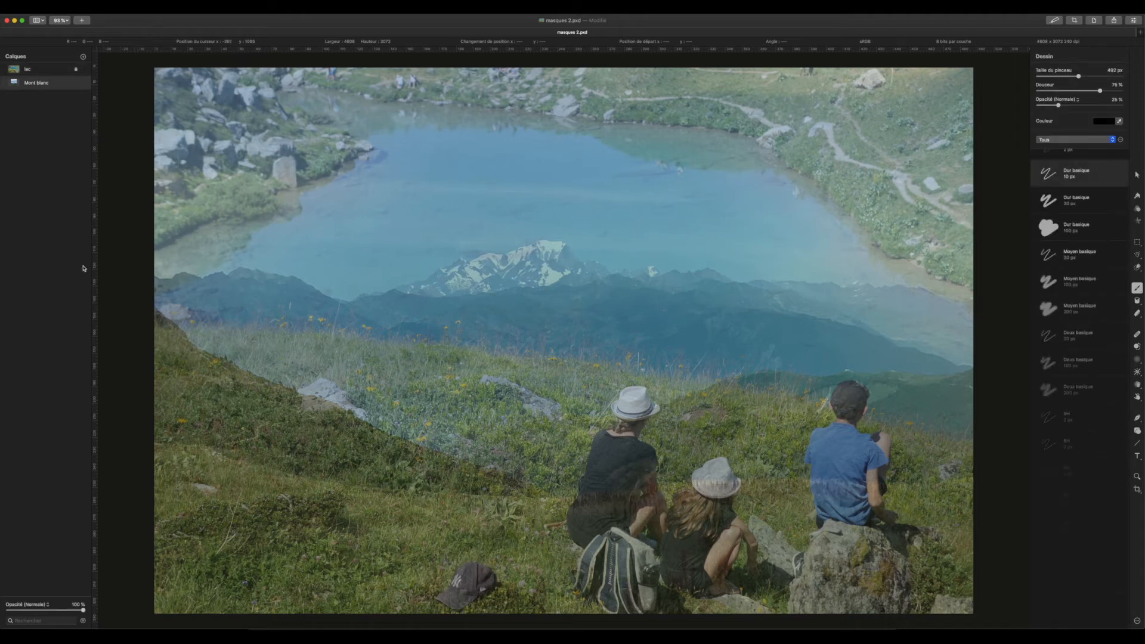
click(1136, 174)
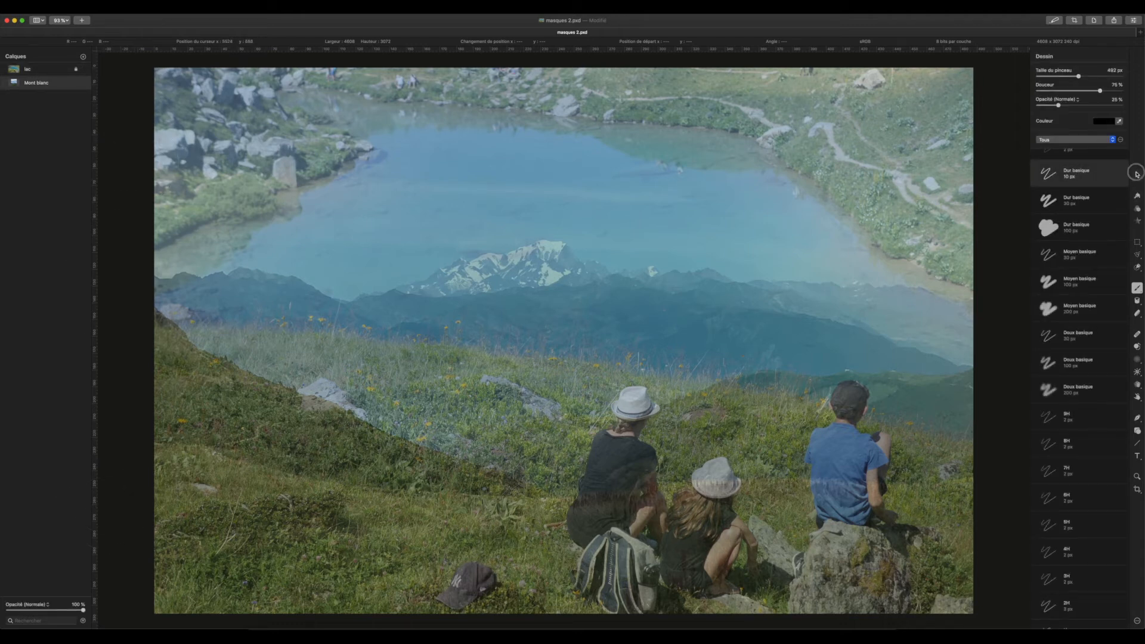
drag(669, 243, 671, 219)
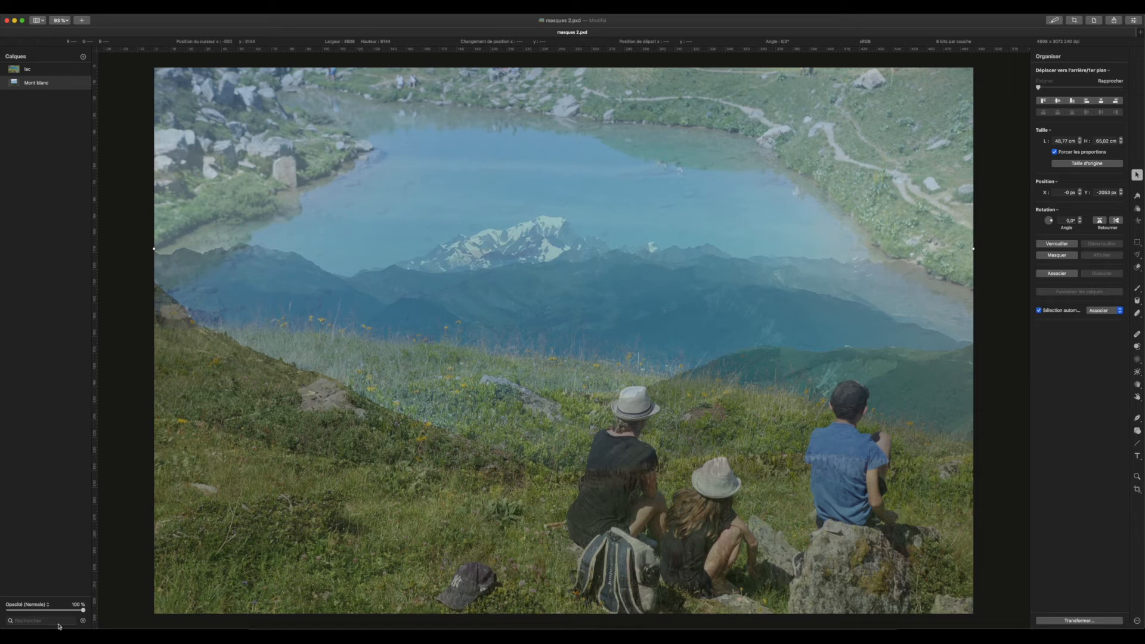
Set the lac layer's opacity to 100% and add a new white mask to it
click(37, 73)
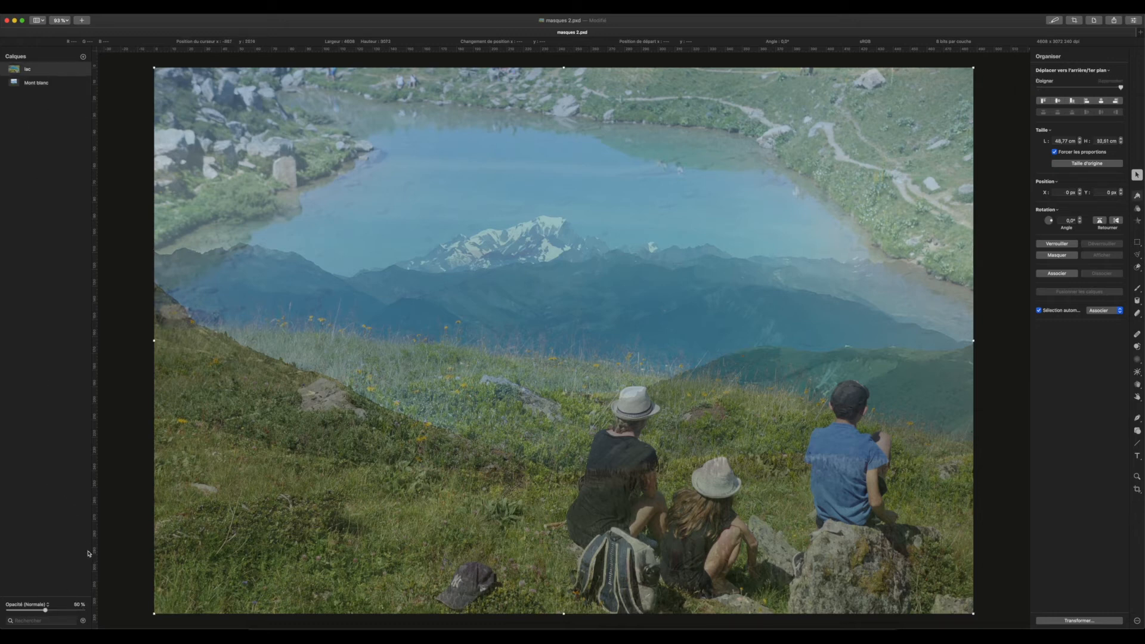
drag(57, 610, 103, 609)
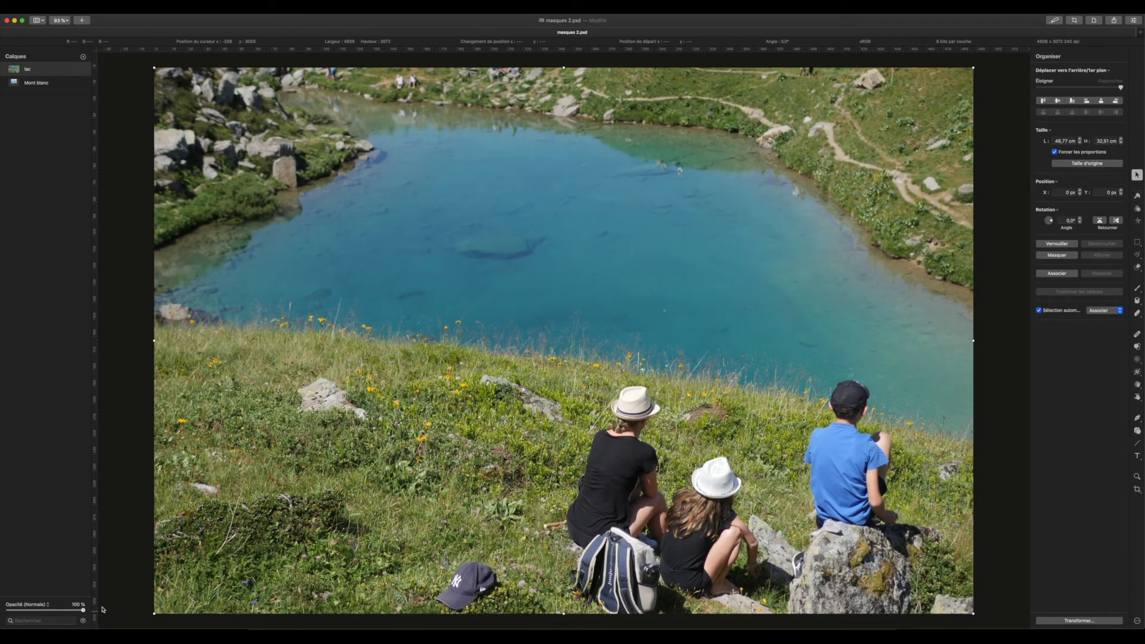
right_click(50, 74)
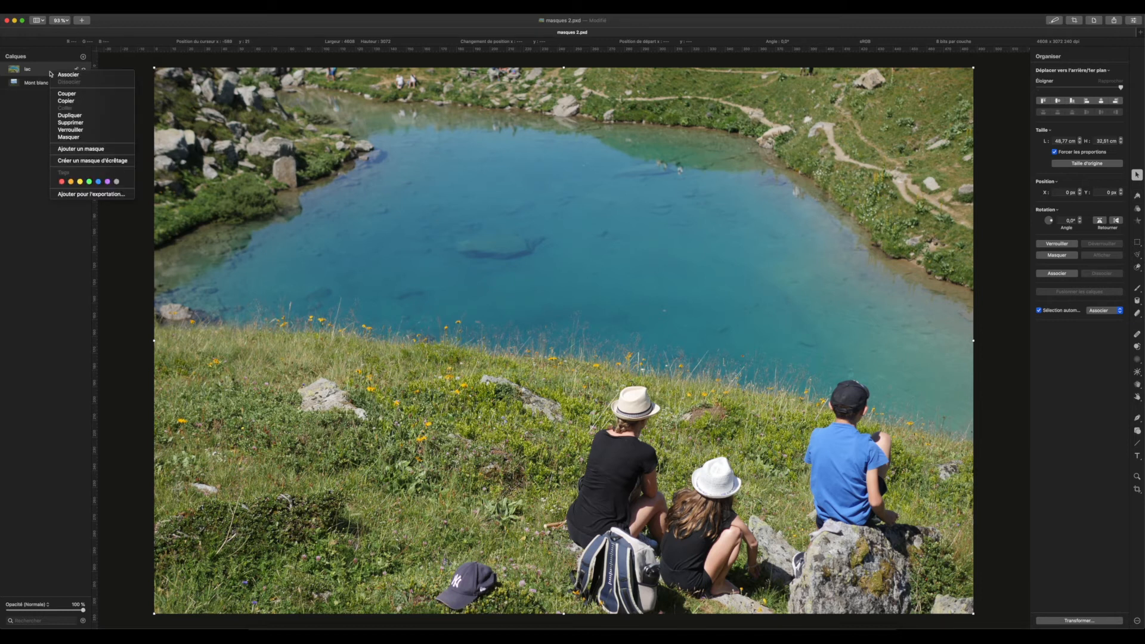
click(79, 149)
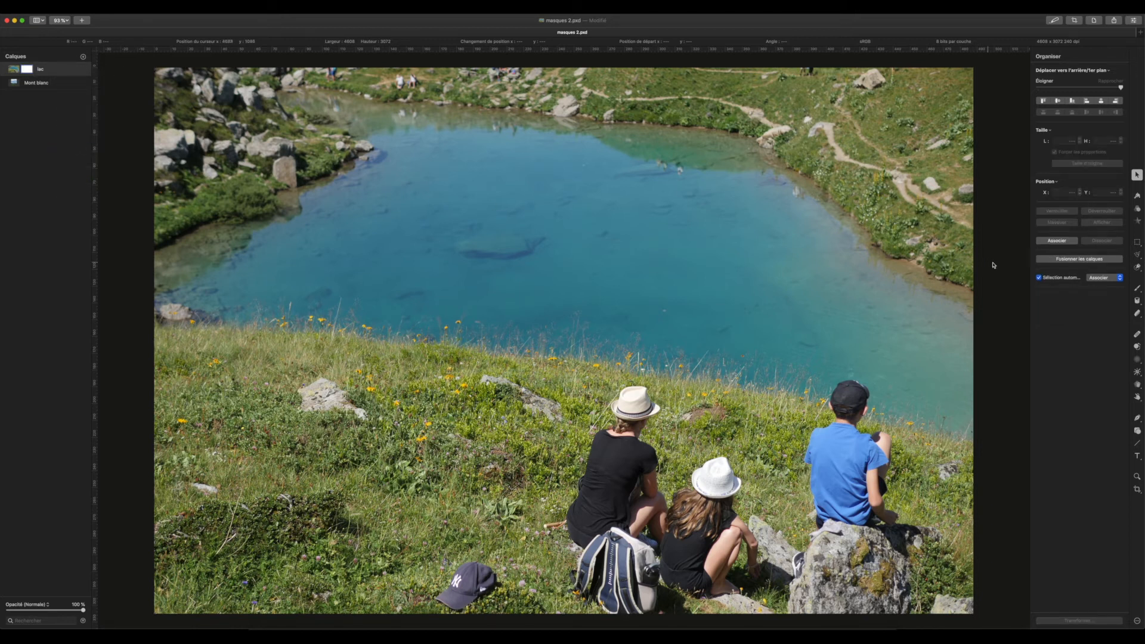
Draw a black-to-white gradient fill on the lac mask so the Mont Blanc landscape replaces the lake above the meadow
click(1138, 301)
click(1137, 302)
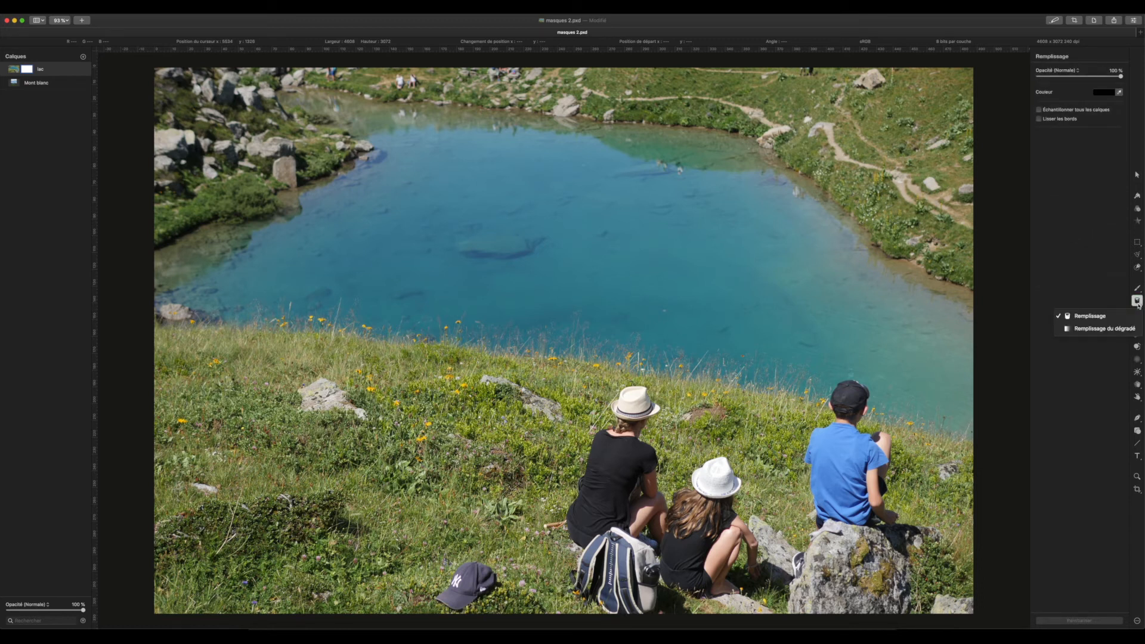
click(1094, 330)
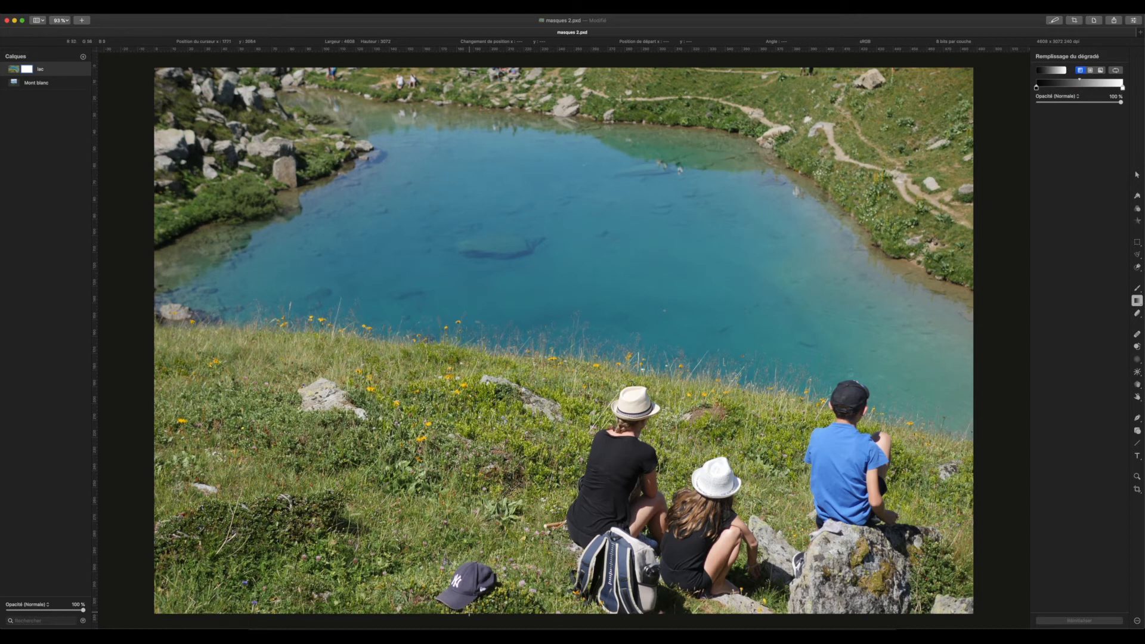
drag(508, 614, 530, 387)
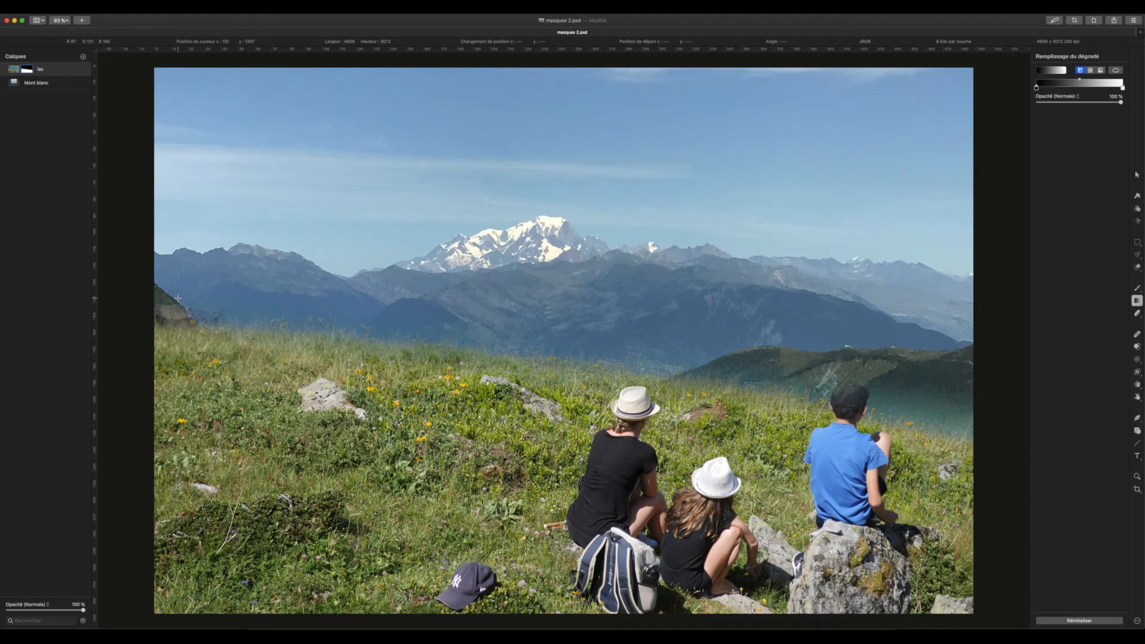
Try a diagonal gradient on the lac mask, undo it, and redraw the gradient almost vertically across the meadow's upper edge
drag(537, 352, 479, 424)
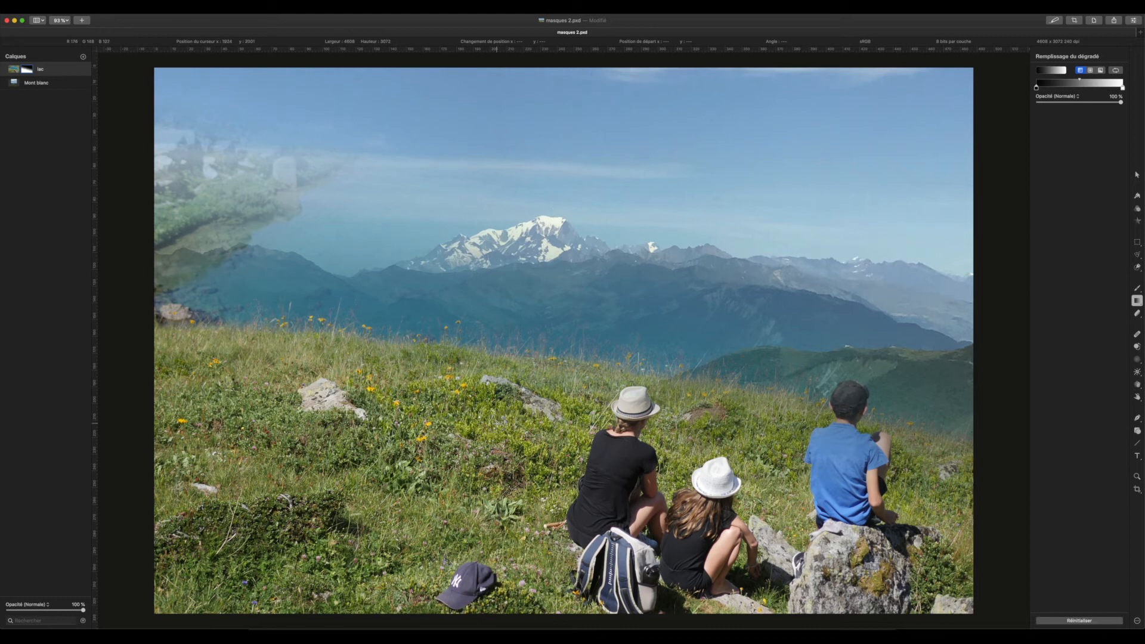
key(super+z)
drag(561, 293, 547, 404)
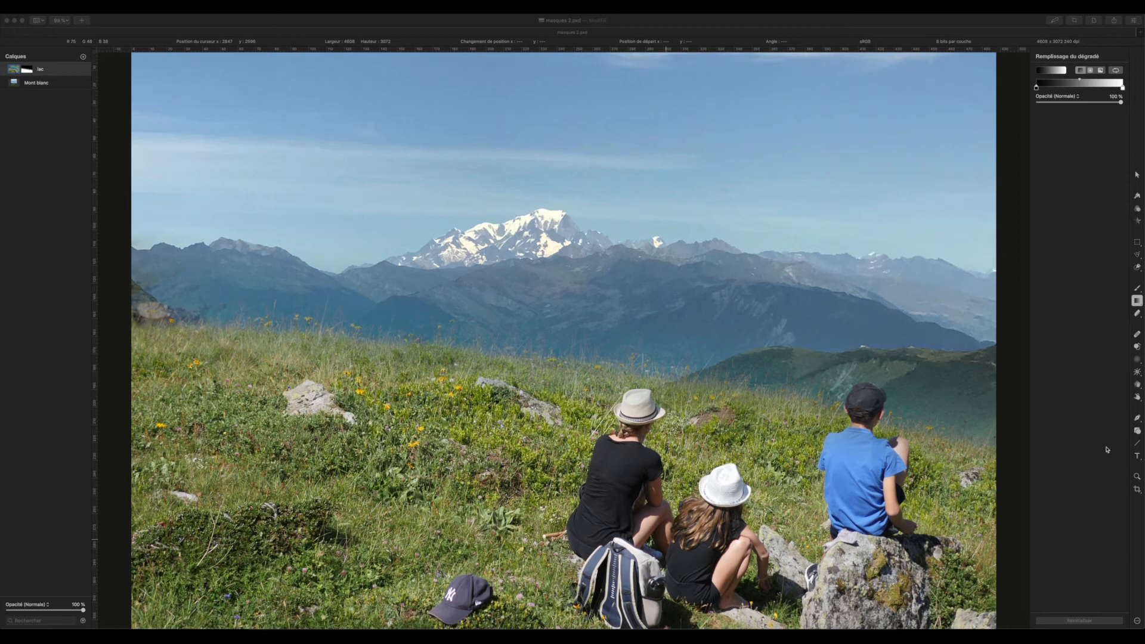
Add a white 700 px Casual text reading "Mont Blanc" in the sky
click(1137, 456)
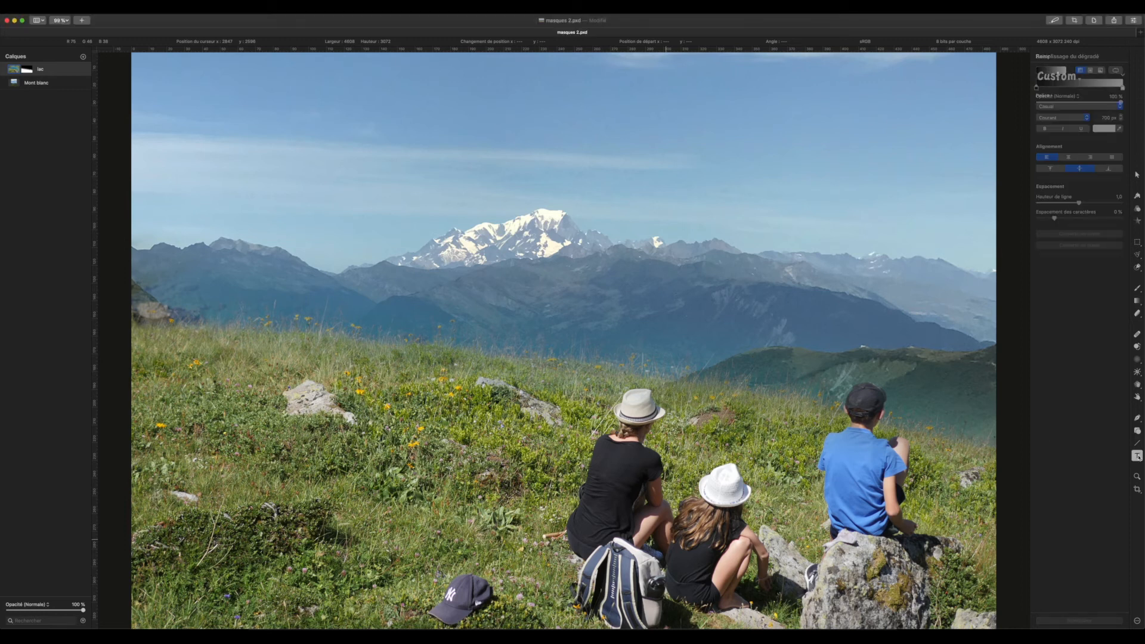
click(367, 159)
double_click(356, 162)
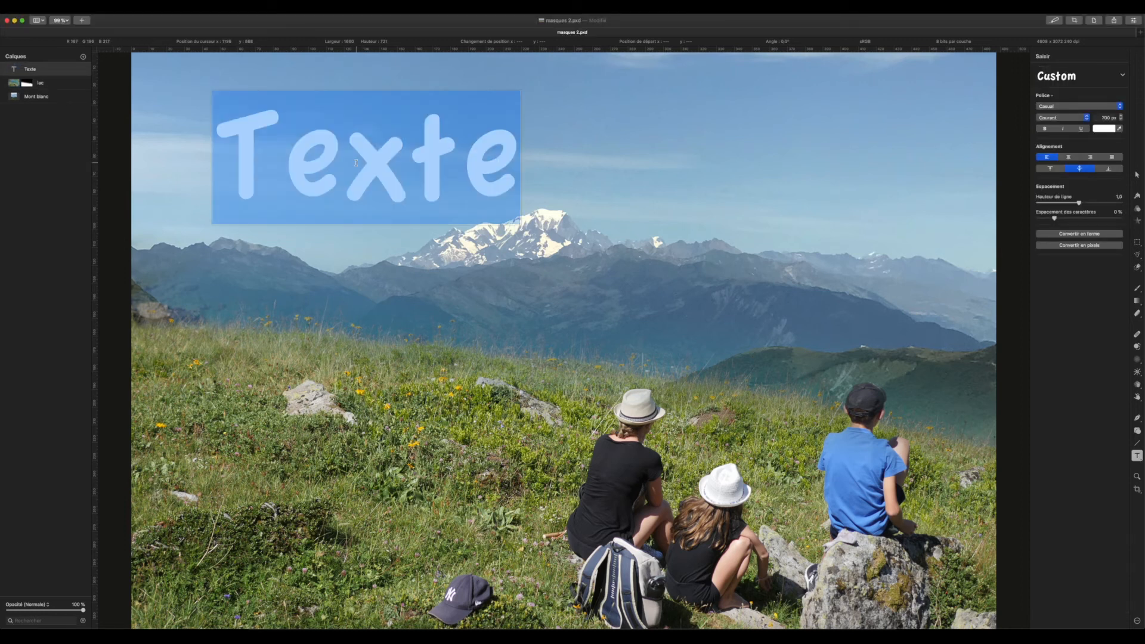
text(Mont)
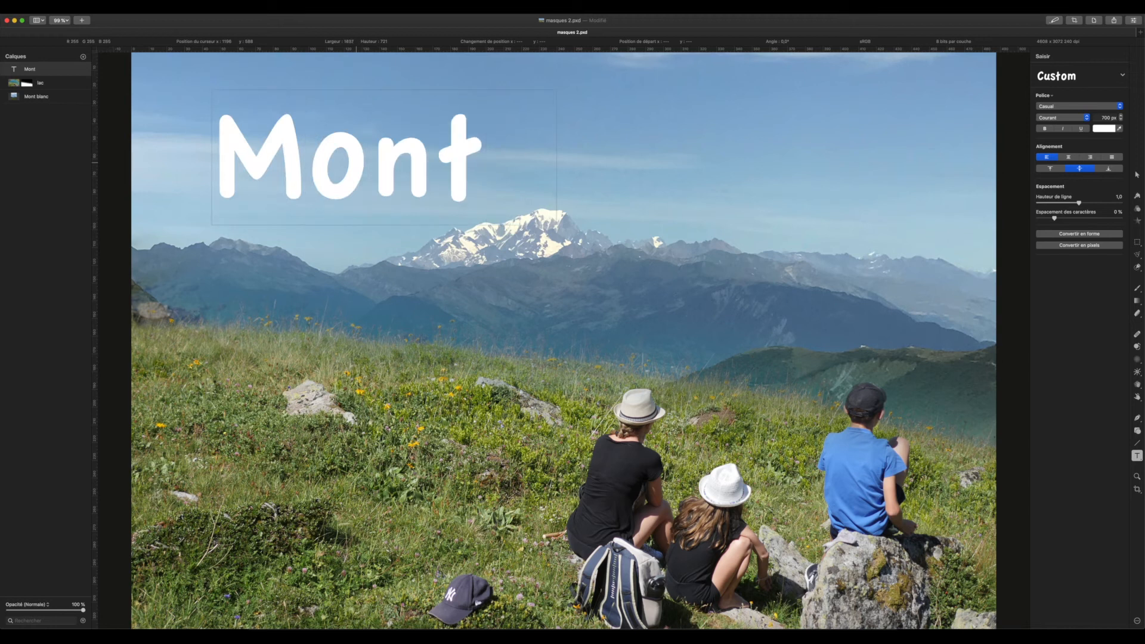
text( Blanc)
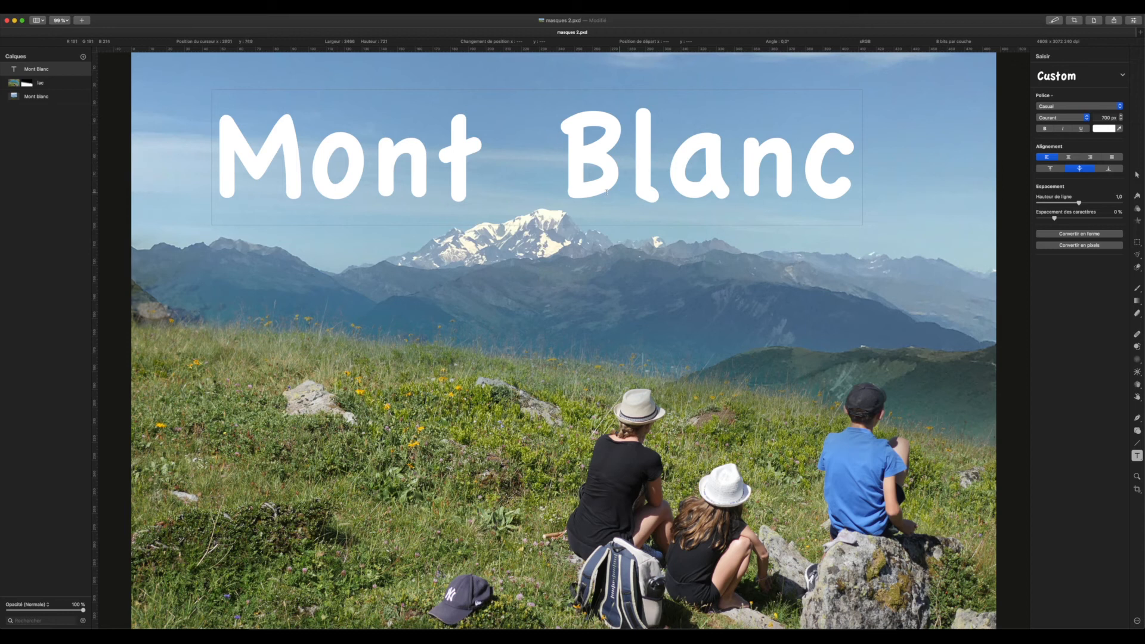
Move the Mont Blanc text down until it overlaps the mountain ridge, and add a mask to the text layer
click(1137, 175)
drag(589, 167, 598, 230)
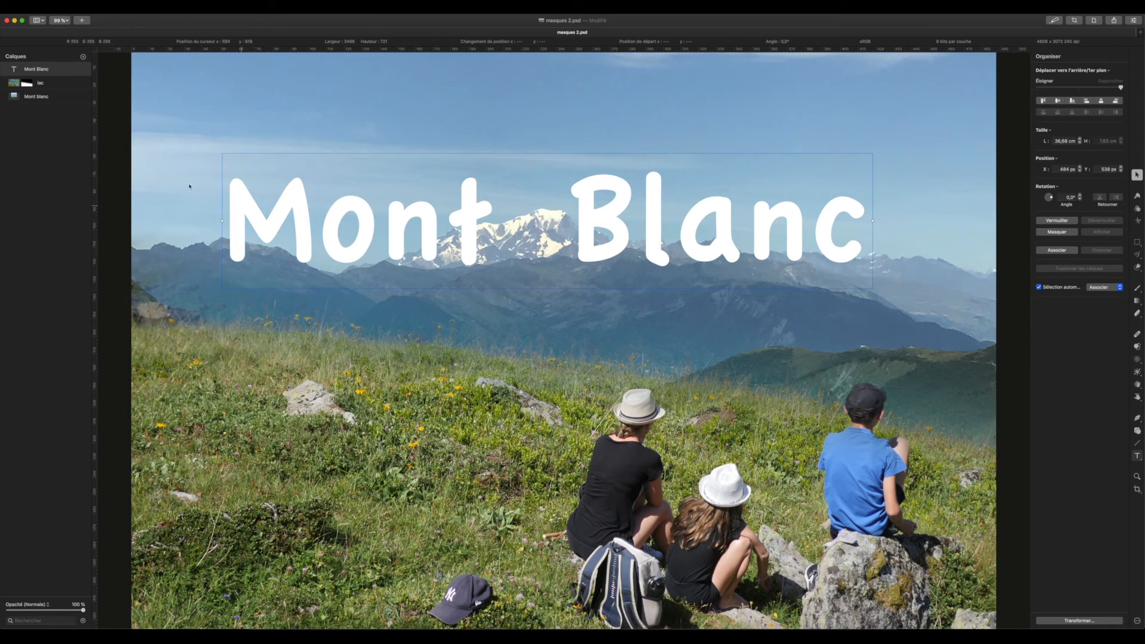
right_click(24, 69)
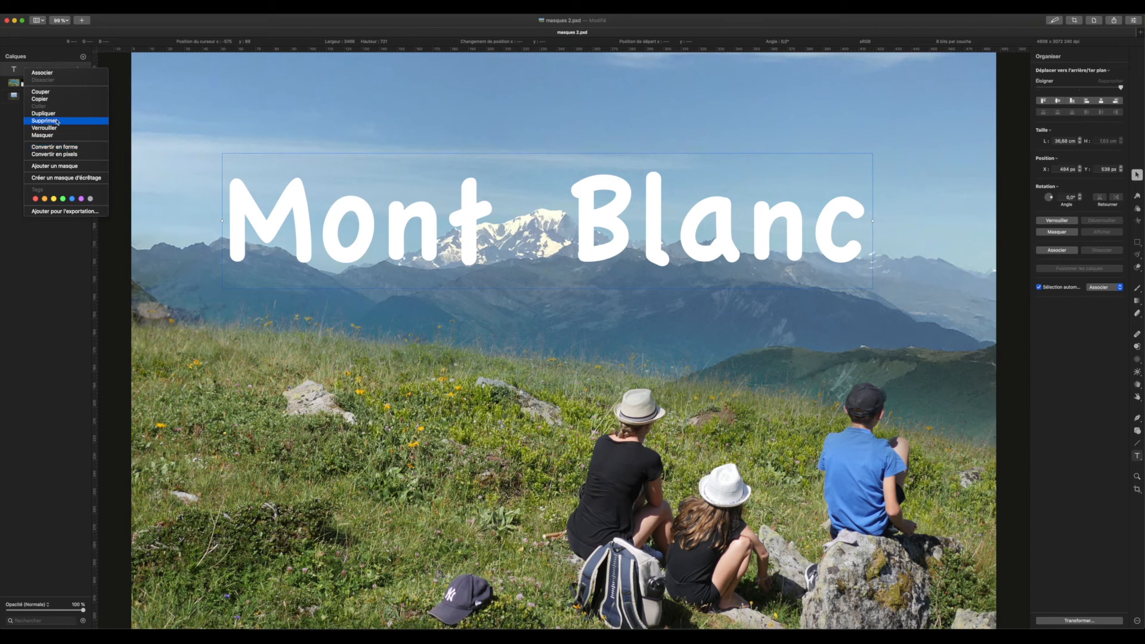
click(54, 166)
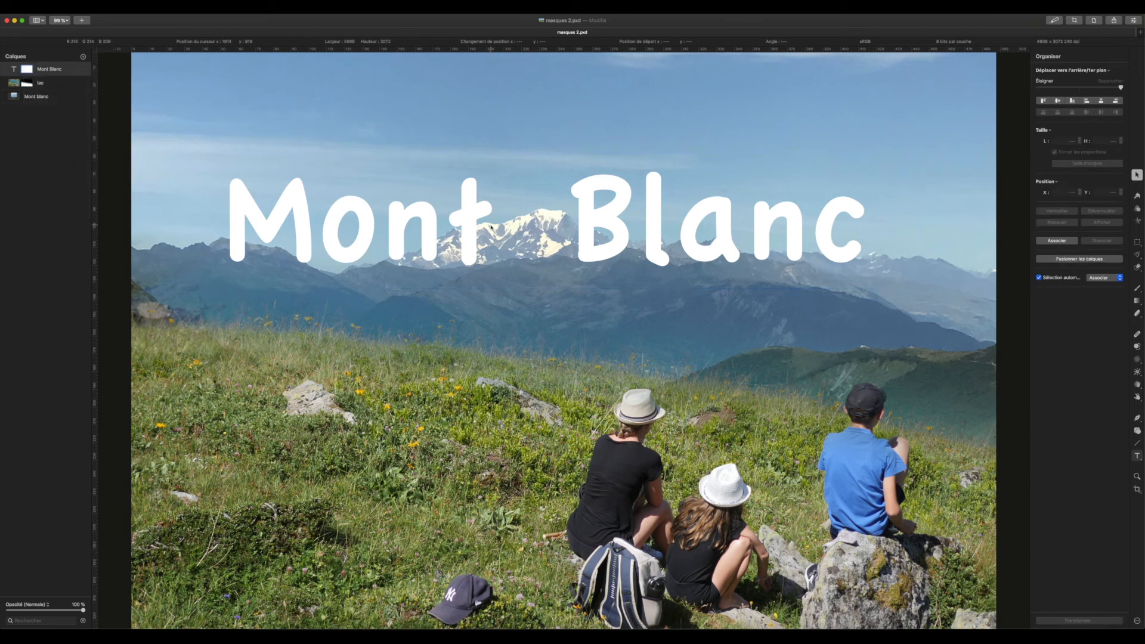
Paint on the text mask with a black 125 px brush to hide the bases of "a" and "n" in Blanc behind the ridge
click(1137, 288)
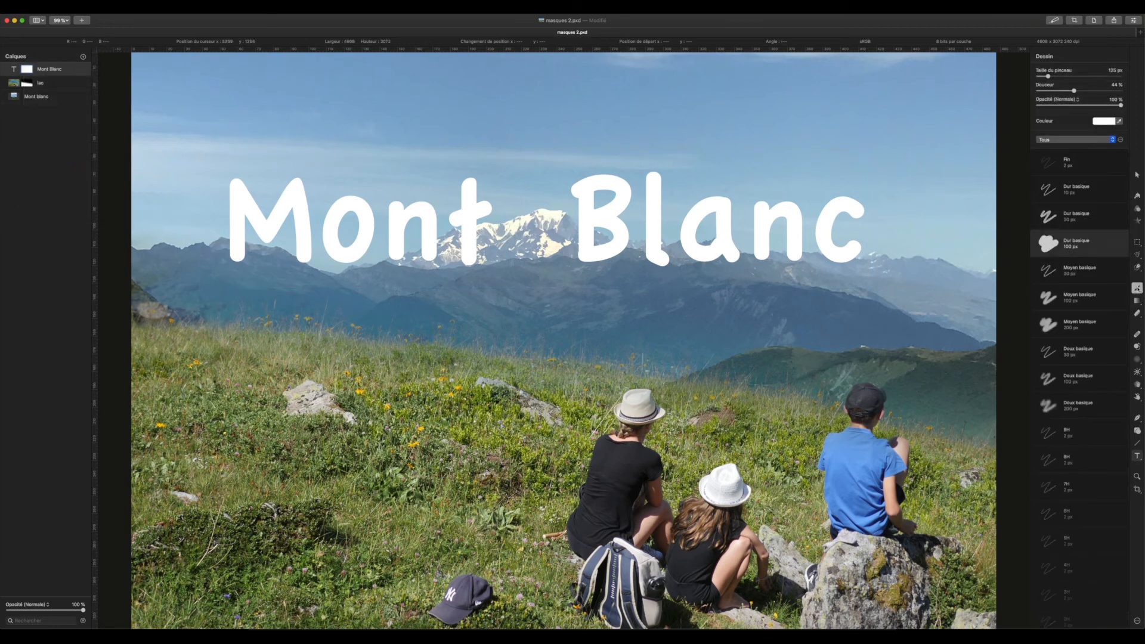
click(1101, 122)
key(x)
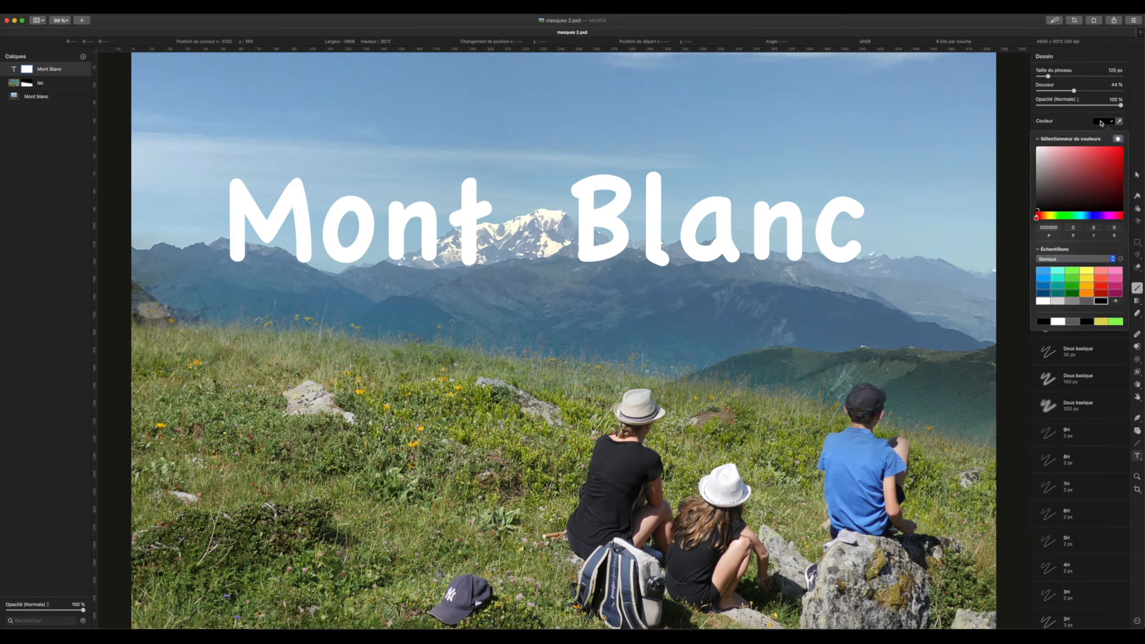
key(x)
click(709, 255)
key(x)
mouse_move(711, 260)
mouse_down()
mouse_move(707, 243)
mouse_move(727, 242)
mouse_move(715, 246)
mouse_up()
mouse_move(698, 252)
mouse_down()
mouse_move(685, 238)
mouse_move(730, 260)
mouse_move(746, 247)
mouse_move(771, 259)
mouse_move(773, 248)
mouse_move(808, 251)
mouse_move(611, 310)
mouse_up()
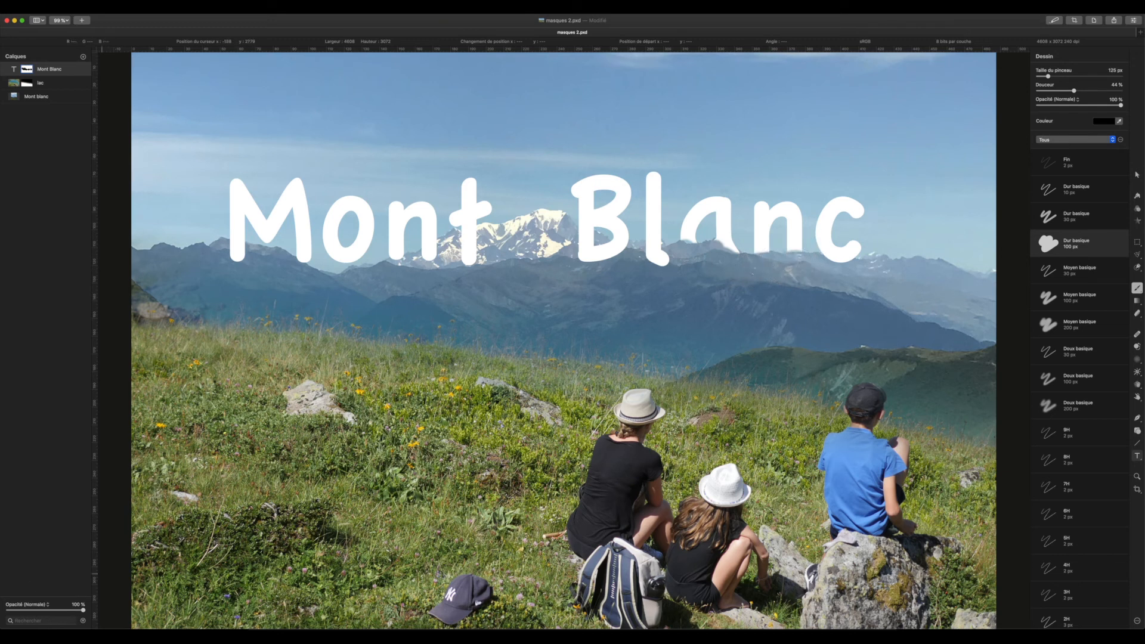
Mask out the bases of "c", "l" and "B" in Blanc and of the "t" in Mont along the mountain ridge
drag(823, 263, 849, 264)
mouse_move(637, 263)
mouse_down()
mouse_move(659, 238)
mouse_move(662, 260)
mouse_move(652, 248)
mouse_up()
mouse_move(578, 238)
mouse_down()
mouse_move(608, 237)
mouse_move(613, 250)
mouse_move(471, 236)
mouse_move(465, 257)
mouse_move(455, 244)
mouse_up()
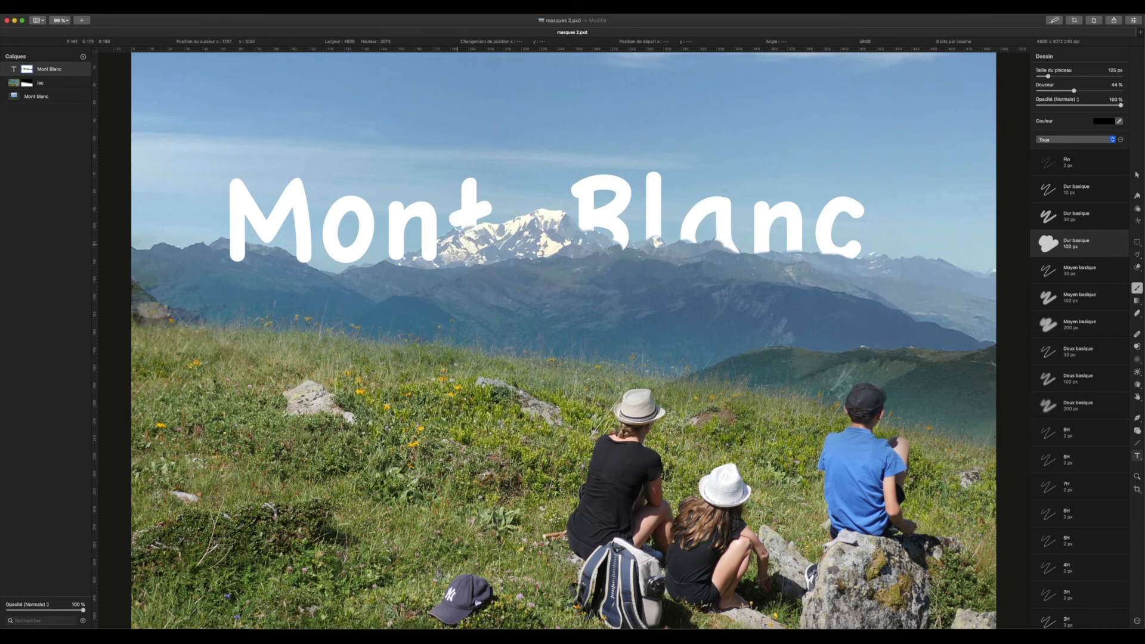
Paint black on the text mask to hide the bases of "M" and "n" in Mont where they overlap the mountains
key(c)
key(Escape)
key(c)
key(Escape)
key(x)
key(x)
mouse_move(240, 254)
mouse_down()
mouse_move(236, 236)
mouse_move(256, 235)
mouse_move(215, 232)
mouse_move(238, 252)
mouse_up()
key(super+z)
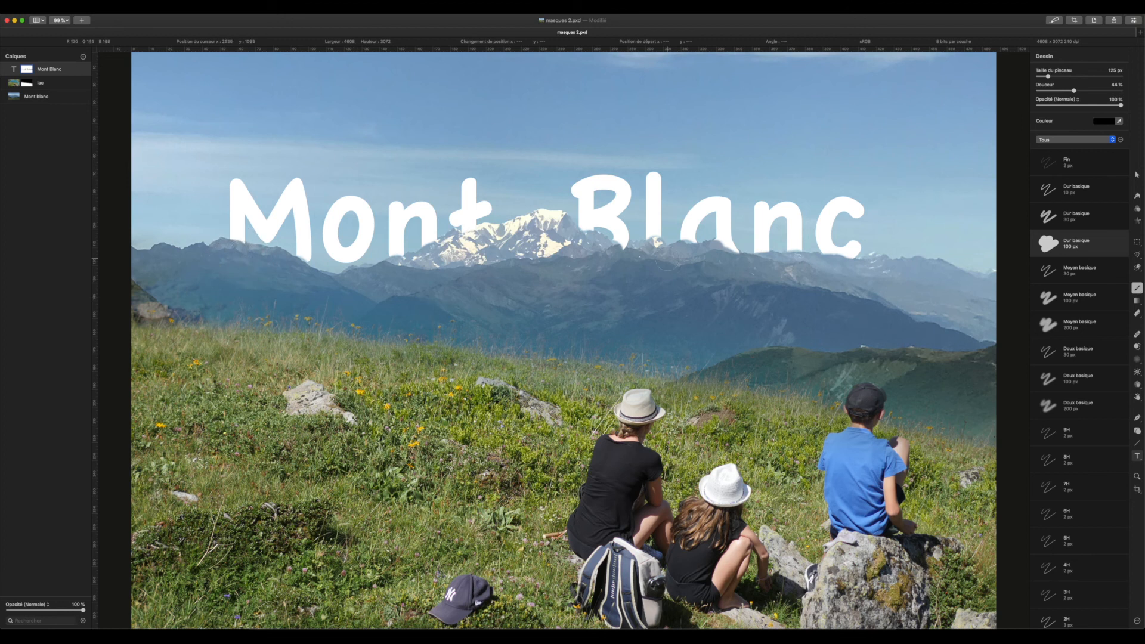
Switch the mask brush to white and reduce its size to 57 px for retouching the letters' edges
key(x)
drag(1048, 76, 1042, 77)
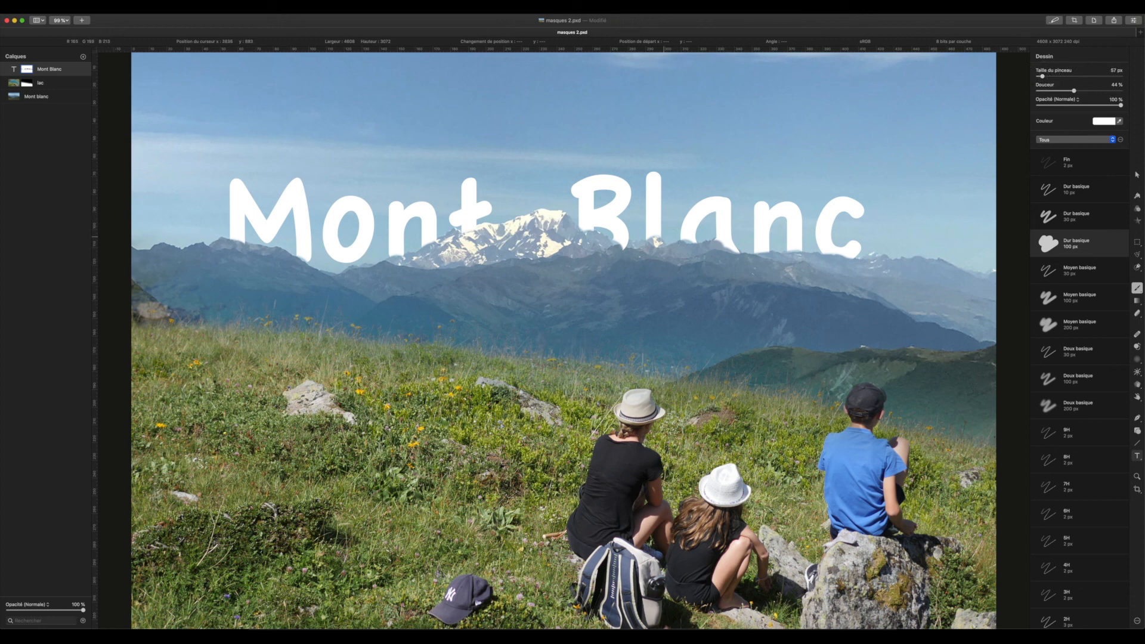